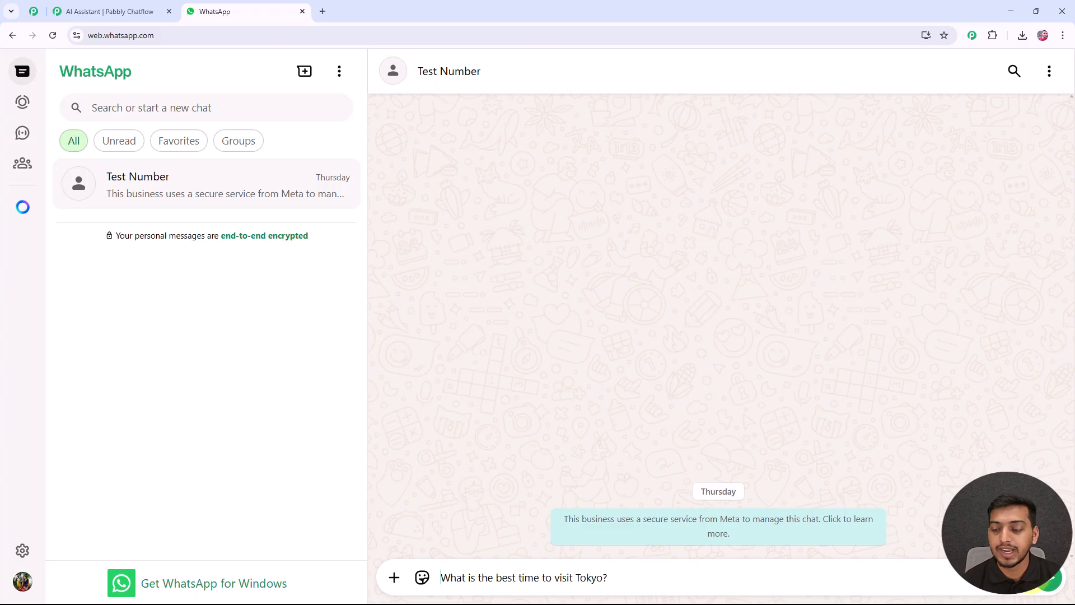
# Send "What is the best time to visit Tokyo?" and "Can you list the top attractions in Tokyo?" to the Test Number chat.
pyautogui.click(1049, 580)
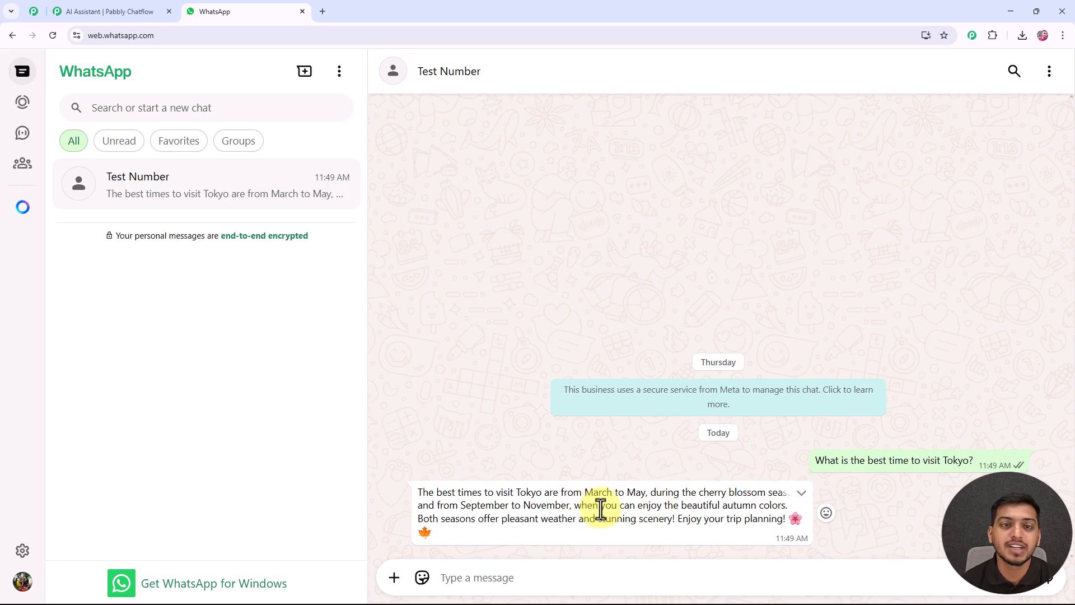
pyautogui.click(445, 580)
pyautogui.write('Can you list the top attractions in Tokyo?')
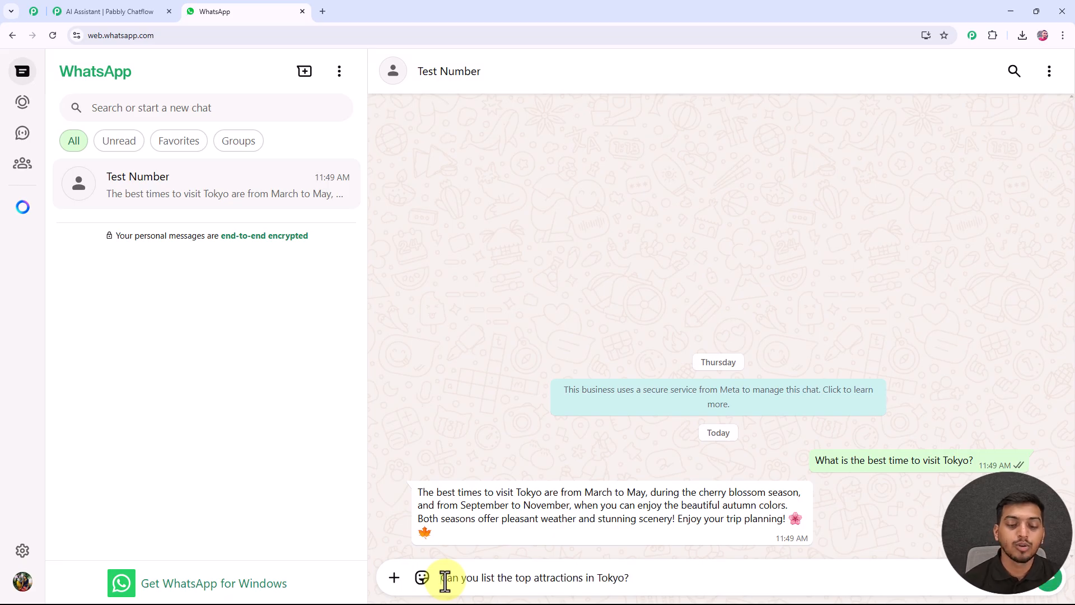
pyautogui.click(1056, 583)
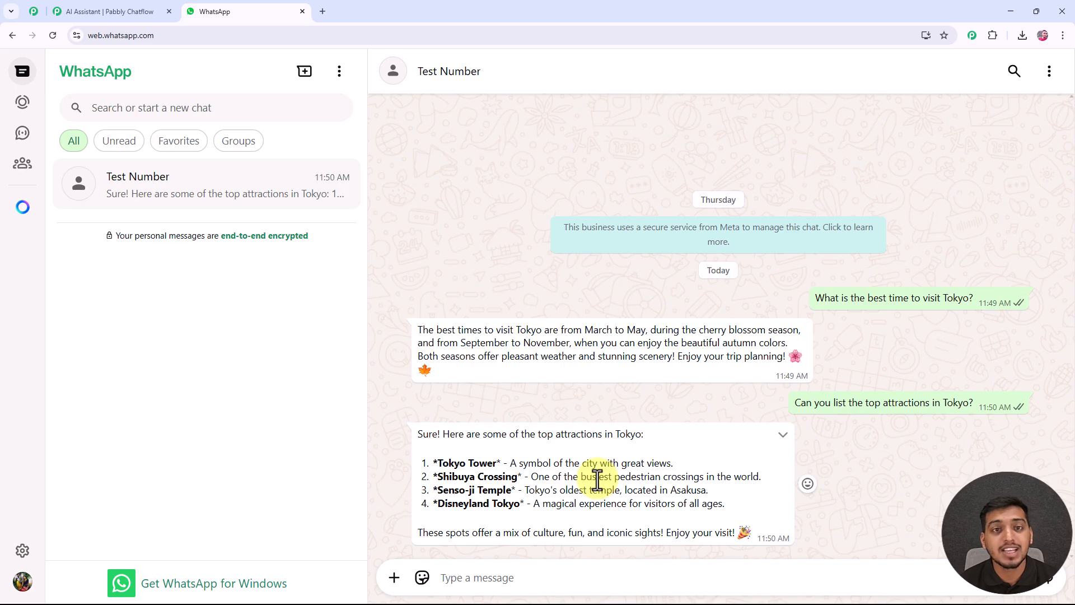
# Ask "Is Tokyo safe for solo travelers?" in the Test Number chat.
pyautogui.click(493, 580)
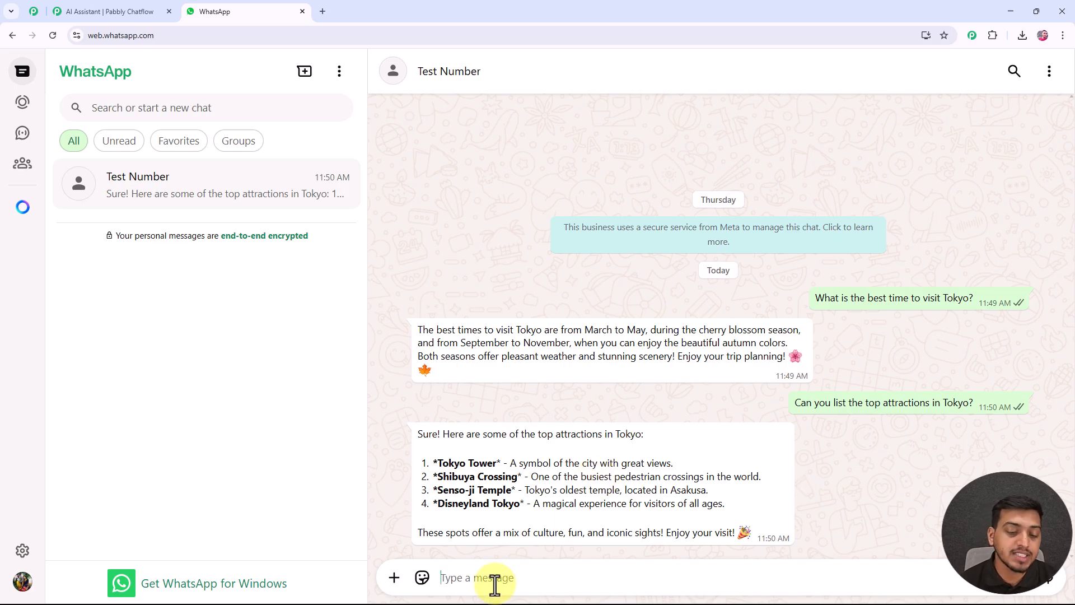
pyautogui.write('Is Tokyo safe for solo travelers?')
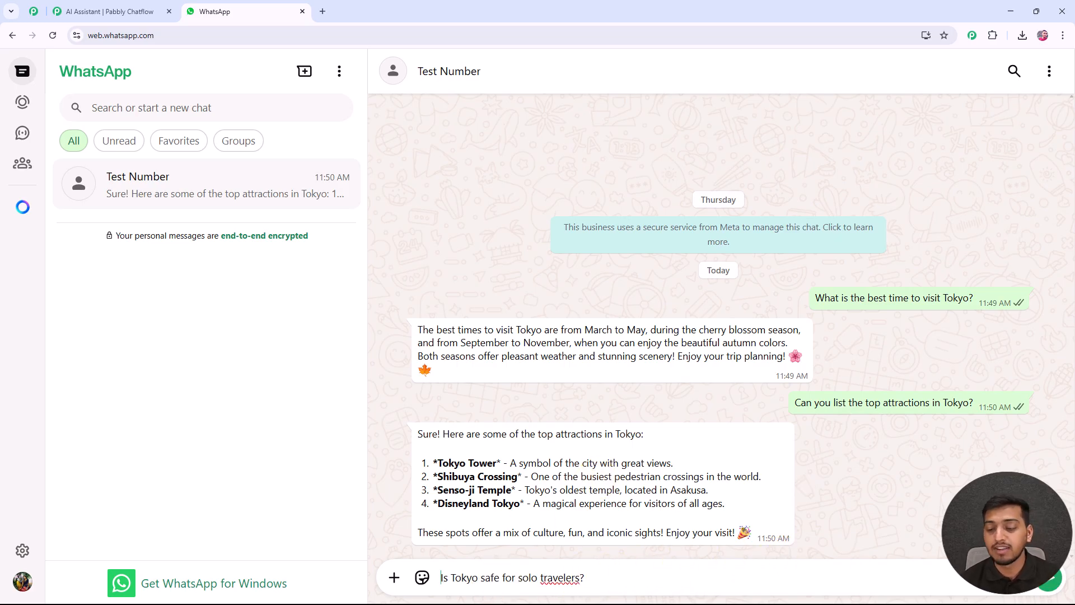
pyautogui.click(1051, 583)
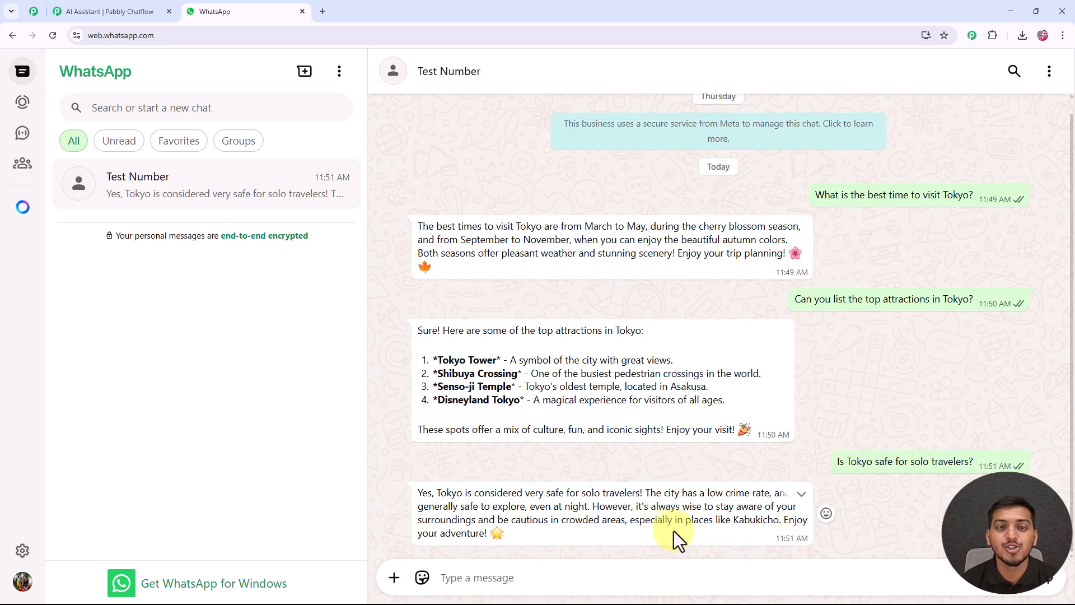
# Load pabbly.com/chatflow in a new browser tab.
pyautogui.hotkey('ctrl', 't')
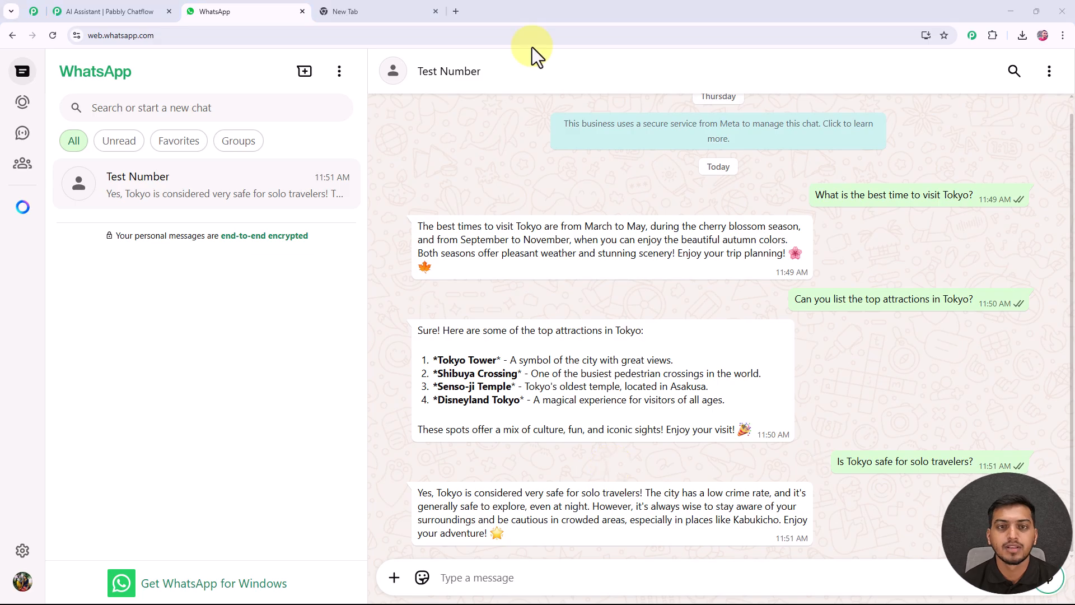
pyautogui.click(353, 12)
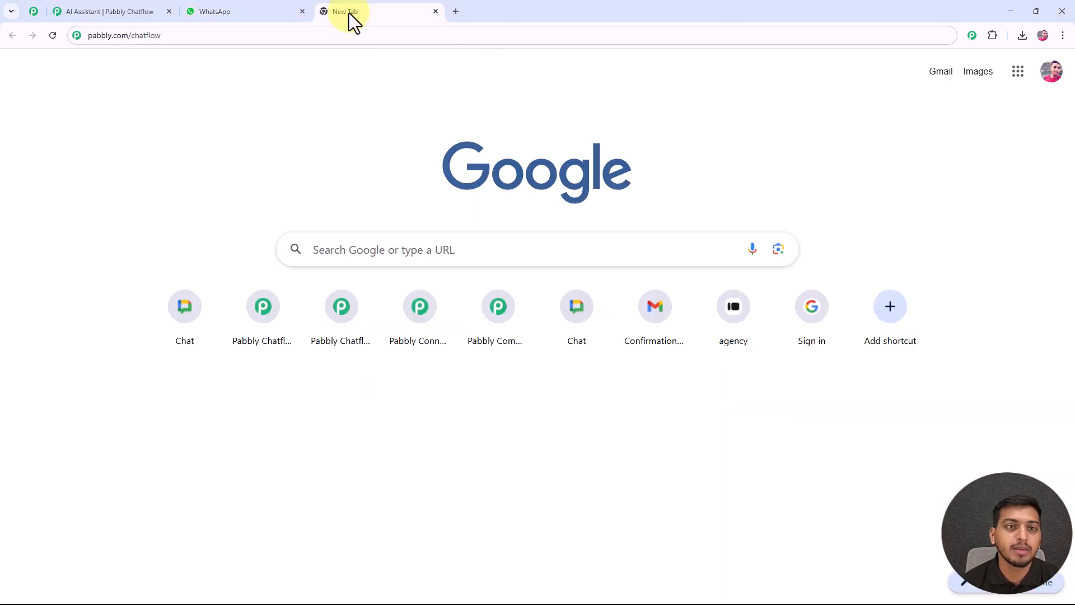
pyautogui.doubleClick(96, 36)
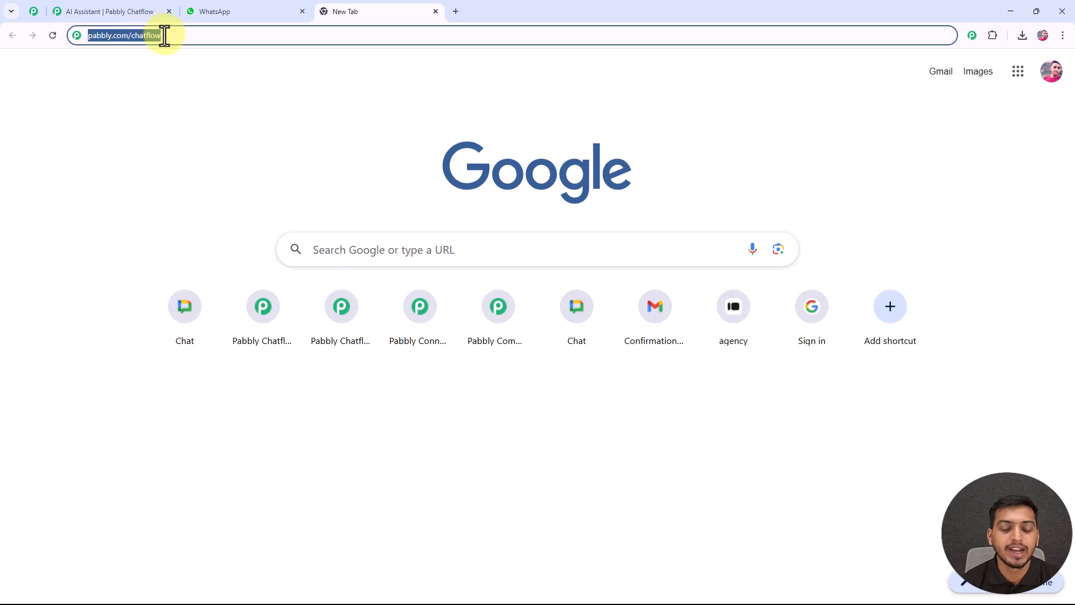
pyautogui.press('Return')
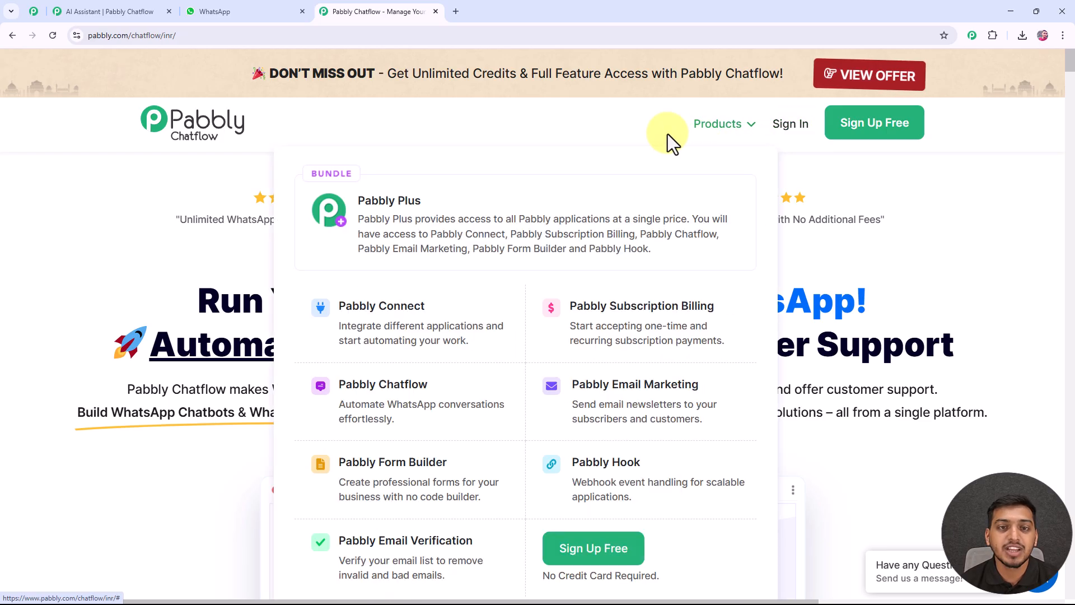
# Switch to the Pabbly Community page and examine its group preview, membership benefits and join section.
pyautogui.click(31, 12)
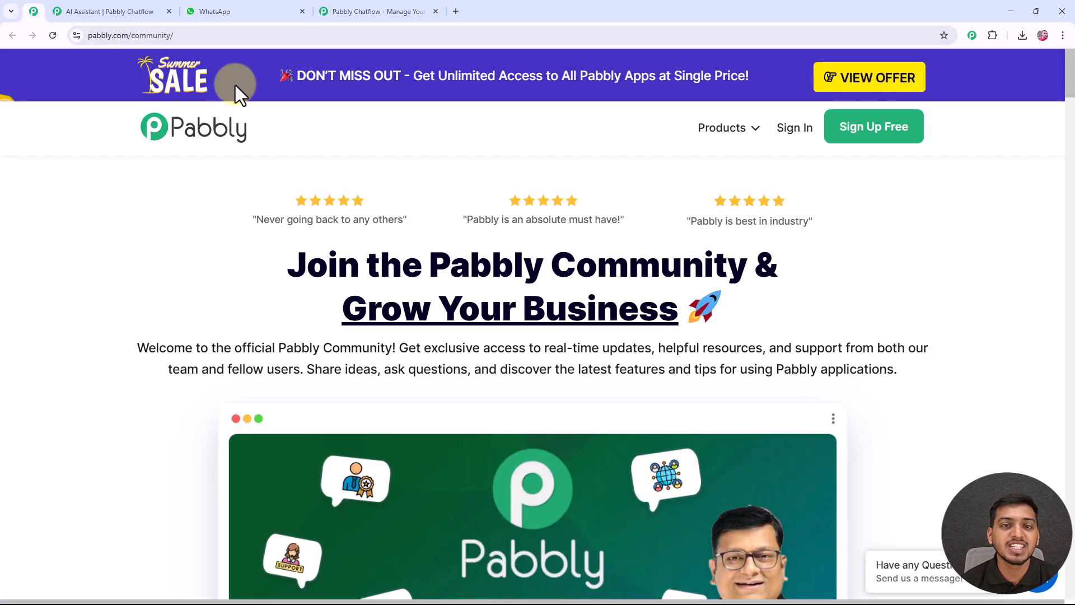
pyautogui.scroll(-1, 445, 167)
pyautogui.middleClick(445, 167)
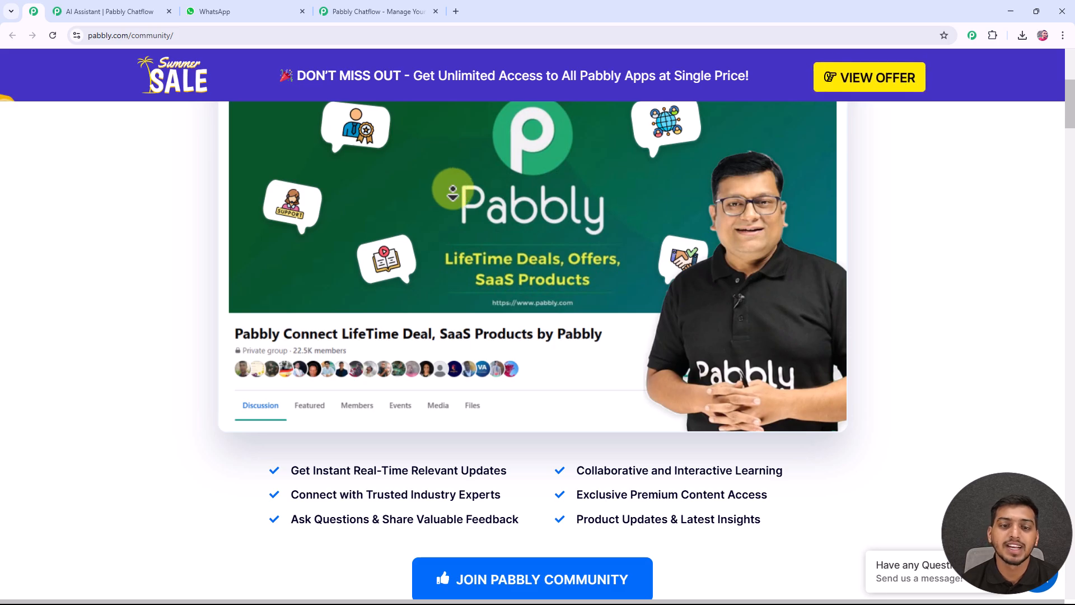
pyautogui.scroll(-5, 452, 190)
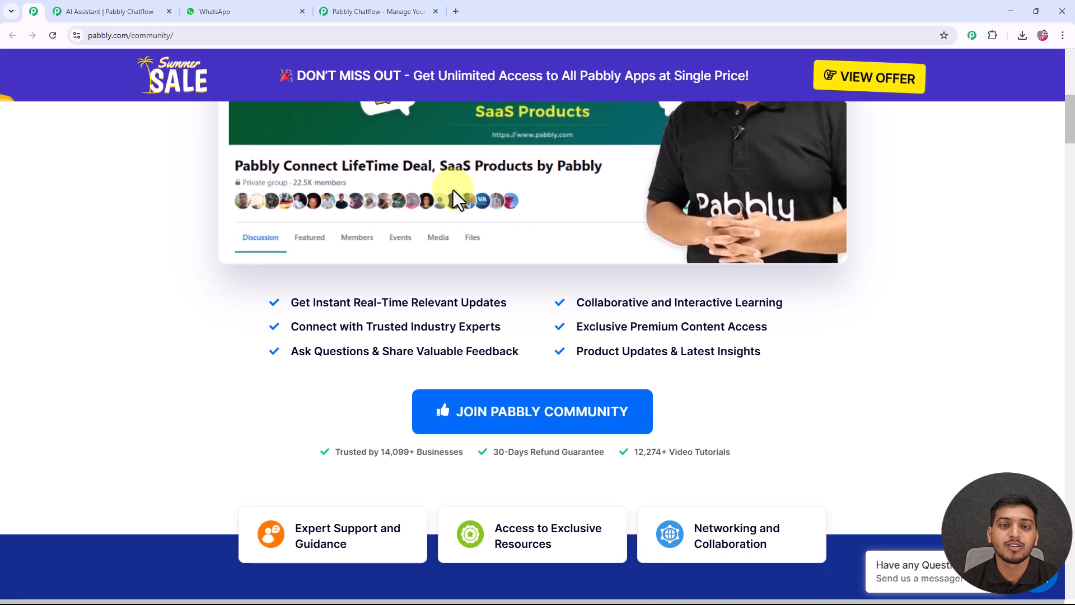
pyautogui.scroll(-1, 453, 190)
pyautogui.scroll(-1, 451, 192)
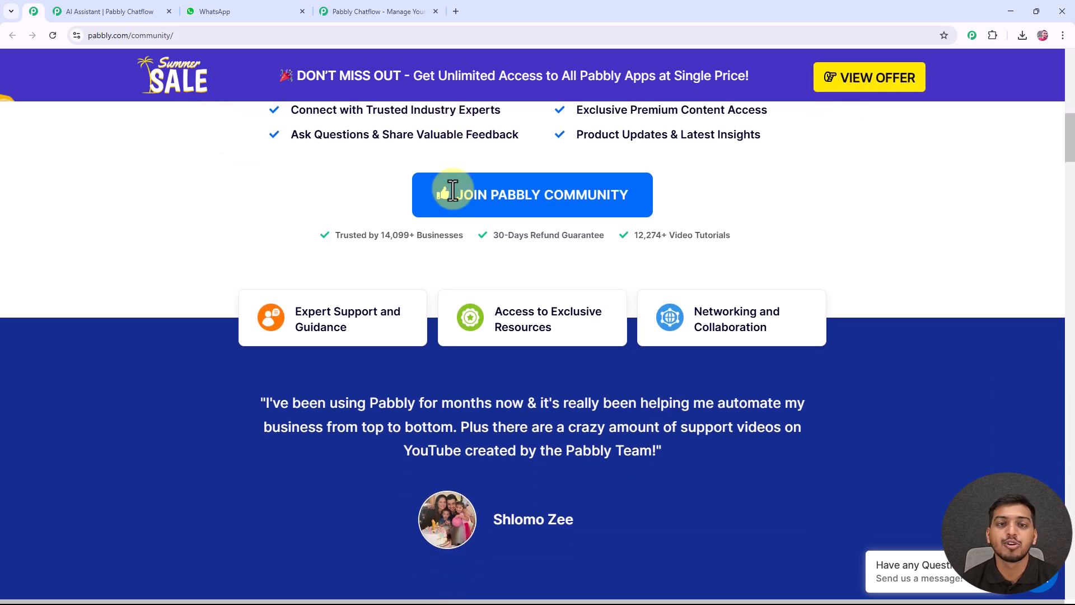
pyautogui.scroll(-1, 453, 193)
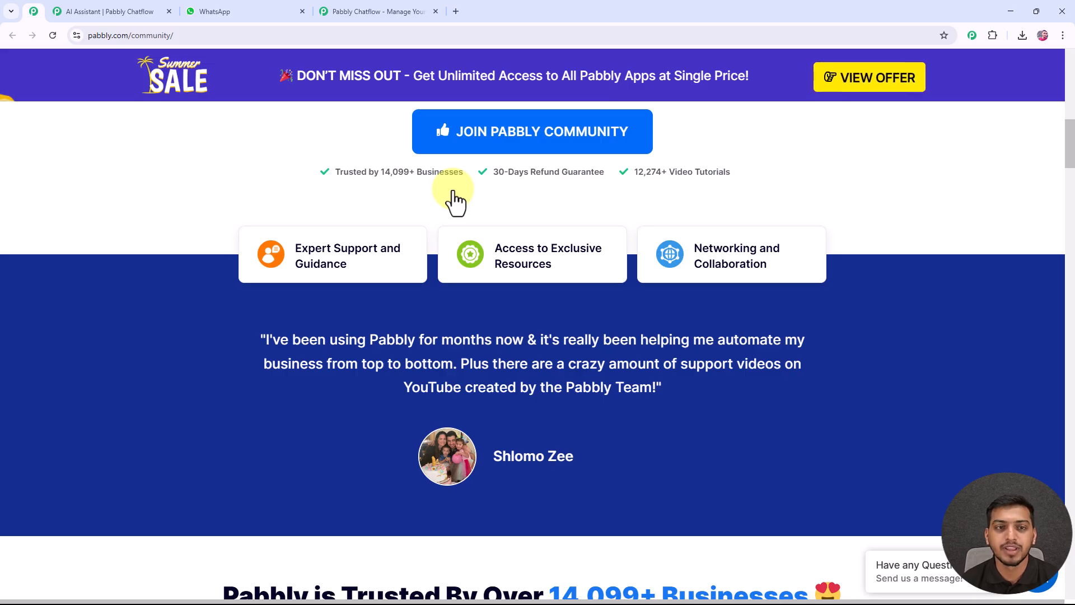
pyautogui.scroll(7, 455, 199)
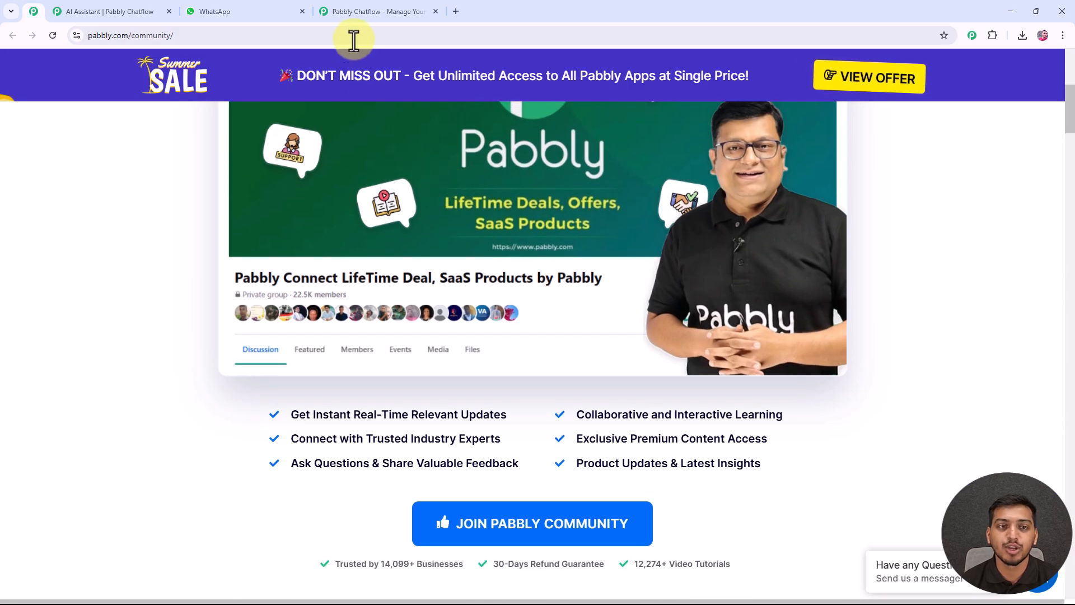
# Return to the Pabbly Chatflow site, sign in and access the Pabbly Chatflow app from the list of all apps.
pyautogui.click(355, 11)
pyautogui.click(788, 134)
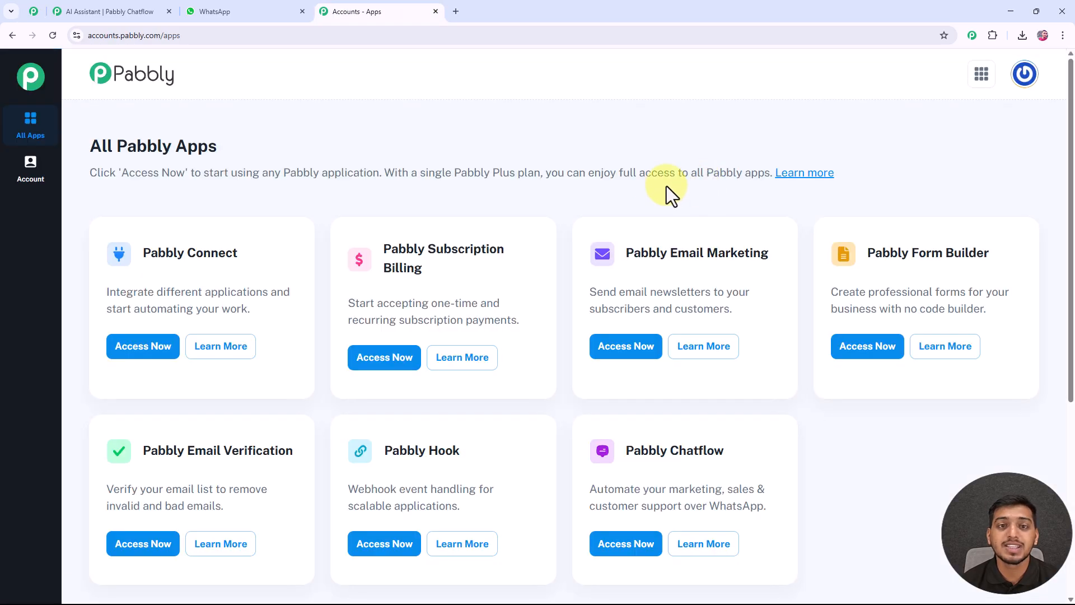
pyautogui.moveTo(88, 142); pyautogui.dragTo(220, 154)
pyautogui.scroll(-2, 263, 139)
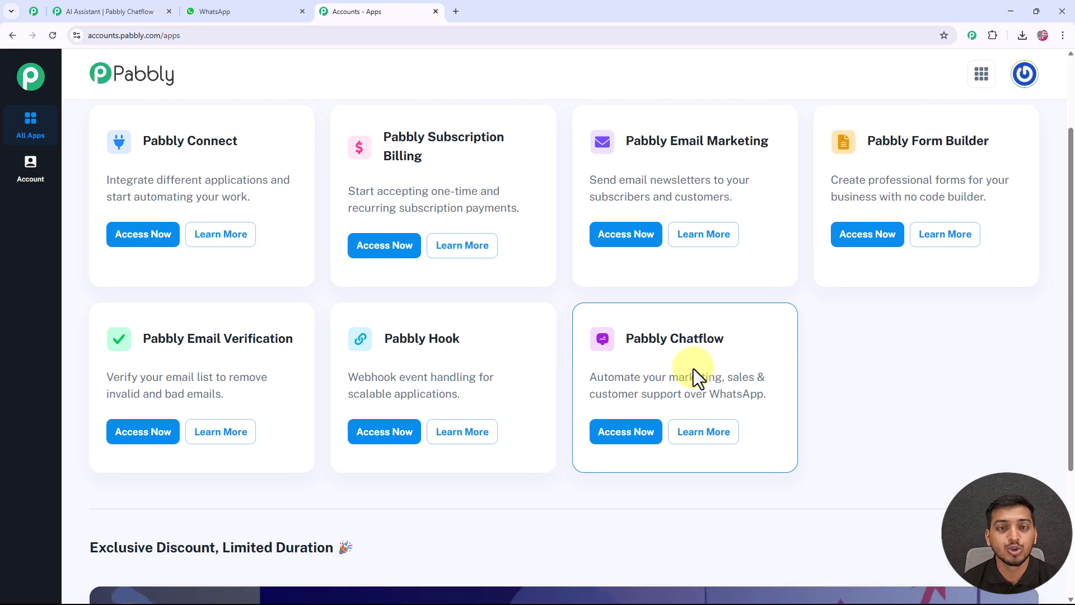
pyautogui.click(613, 435)
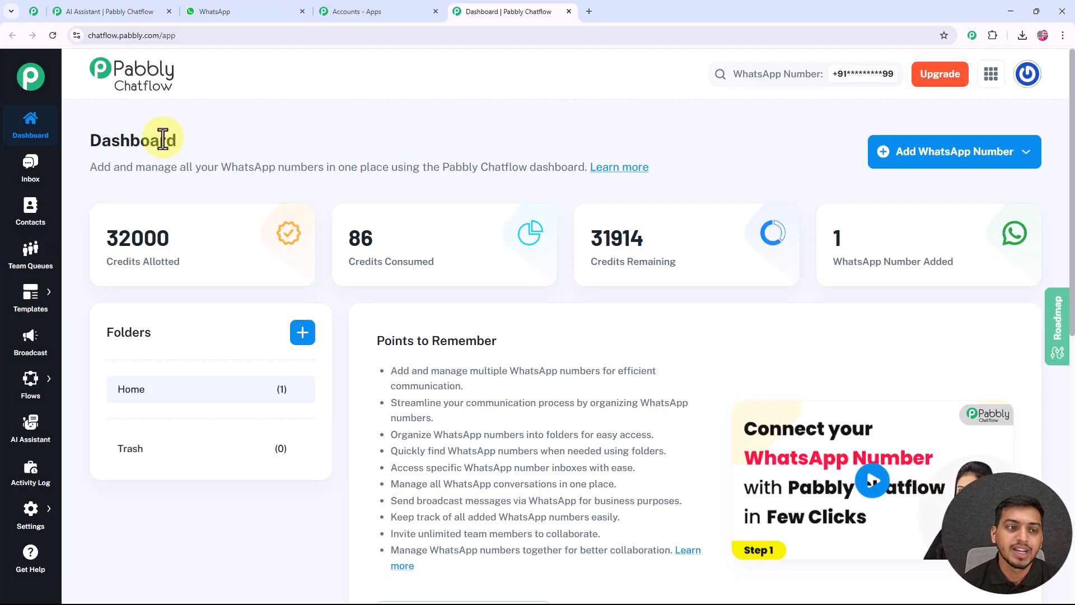
# Examine the Chatflow dashboard and open the options for adding a WhatsApp number.
pyautogui.moveTo(176, 140); pyautogui.dragTo(84, 137)
pyautogui.click(231, 131)
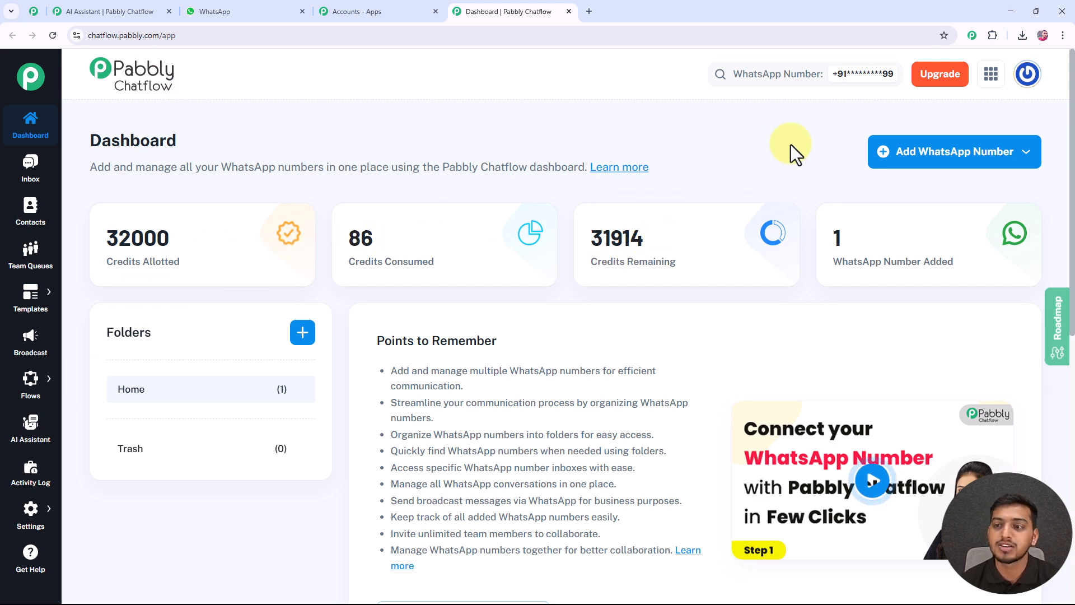
pyautogui.click(936, 160)
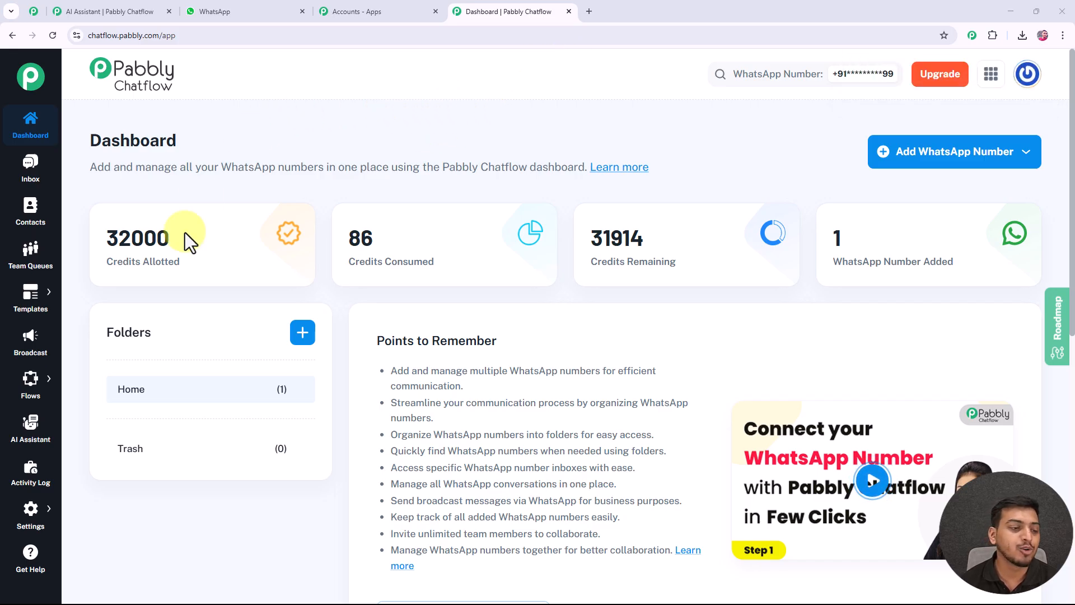
# Deactivate the existing AI assistant for travel planning in the AI Assistants list.
pyautogui.click(30, 437)
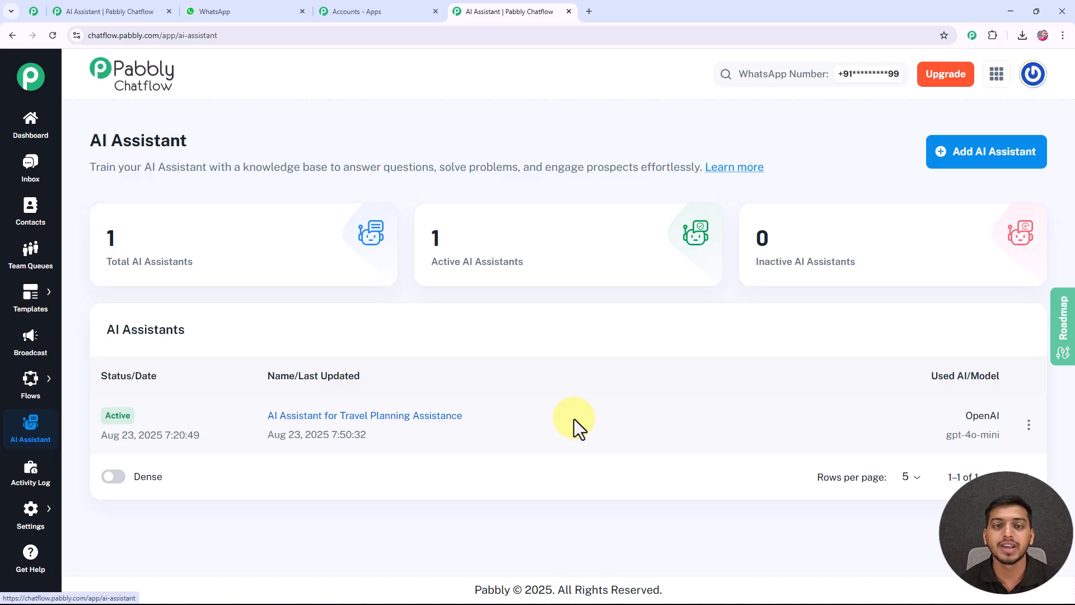
pyautogui.click(1028, 425)
pyautogui.click(953, 427)
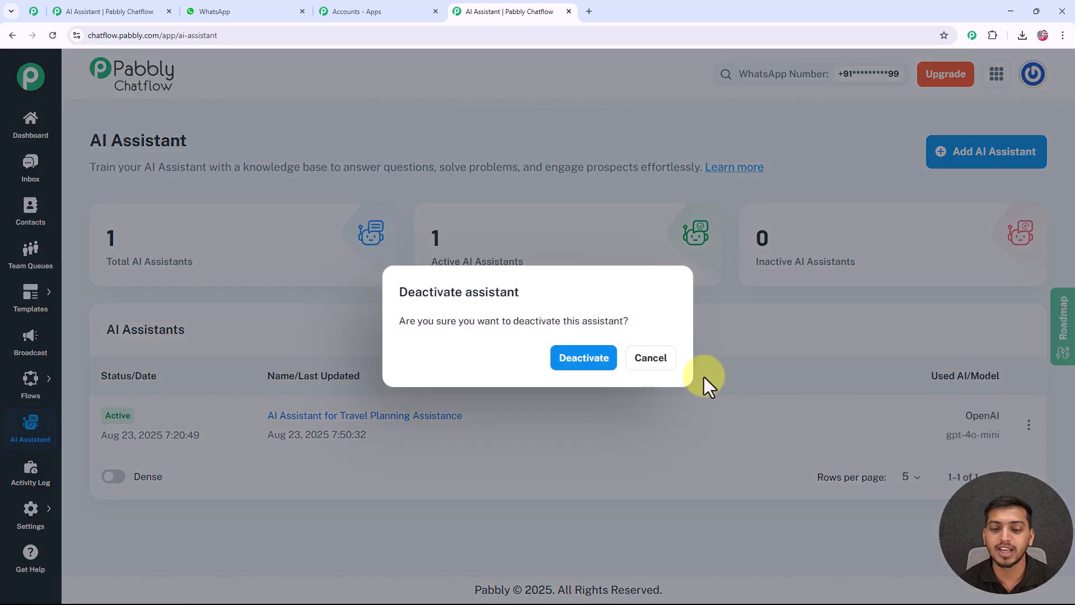
pyautogui.click(605, 361)
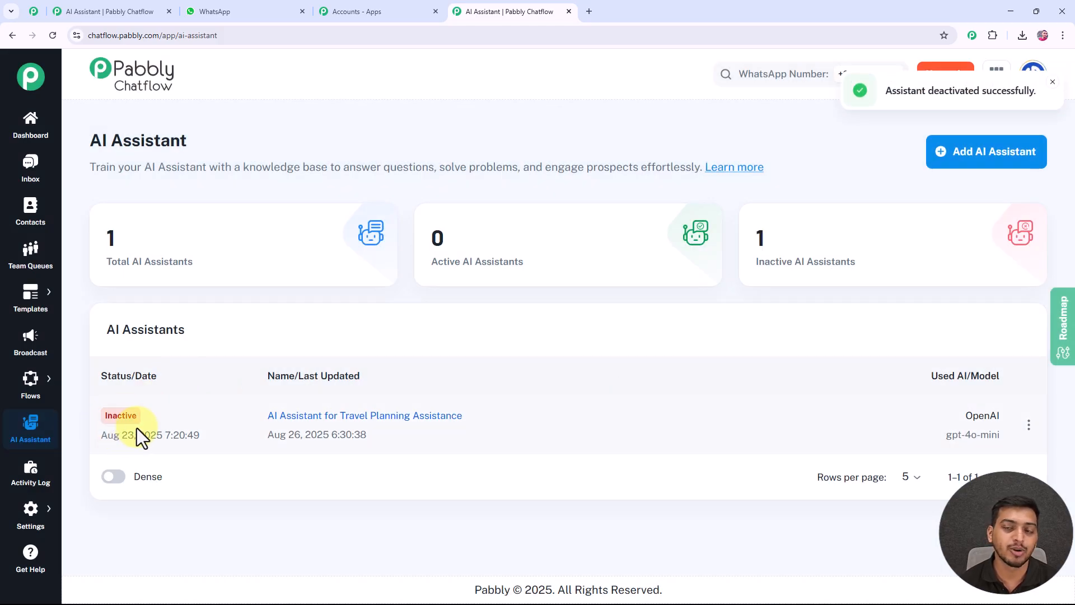
# Create a new AI assistant named "AI Assistant for Travel Planning Assistance".
pyautogui.click(992, 156)
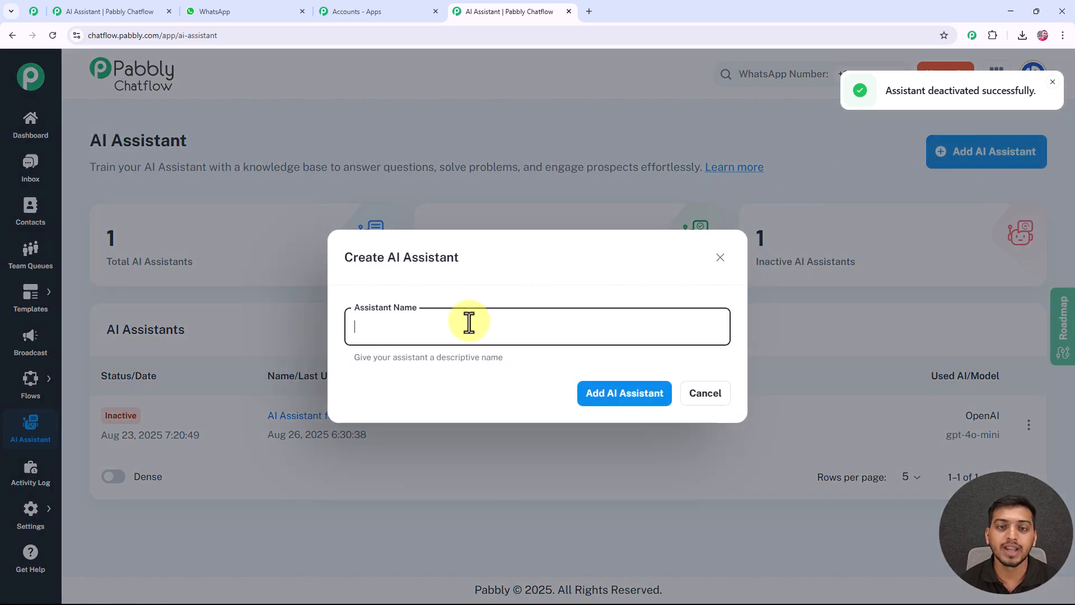
pyautogui.write('AI Assistant for Travel Planning Assistance')
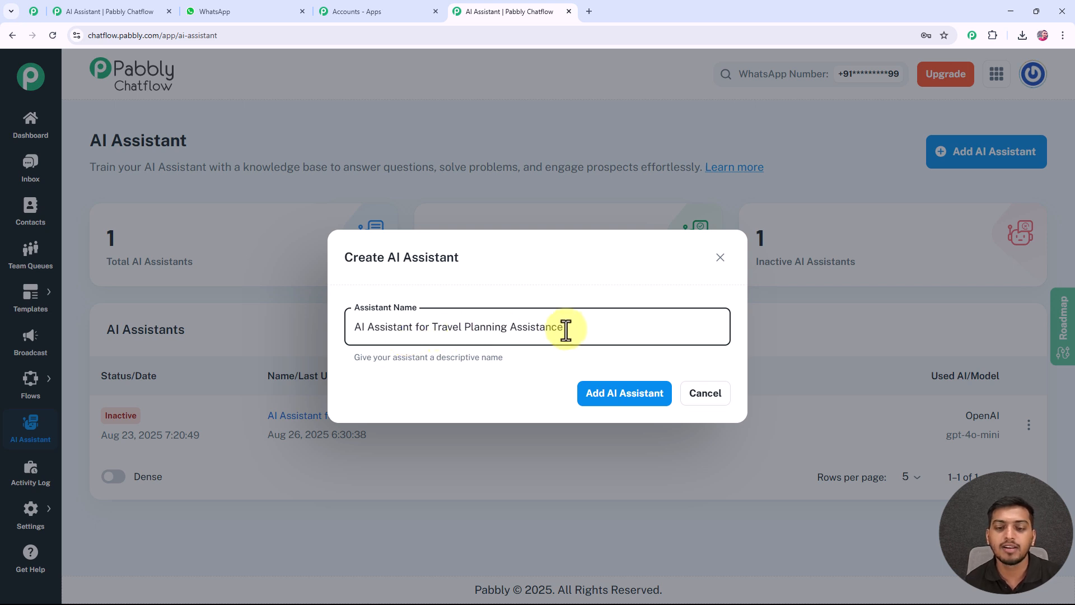
pyautogui.click(615, 402)
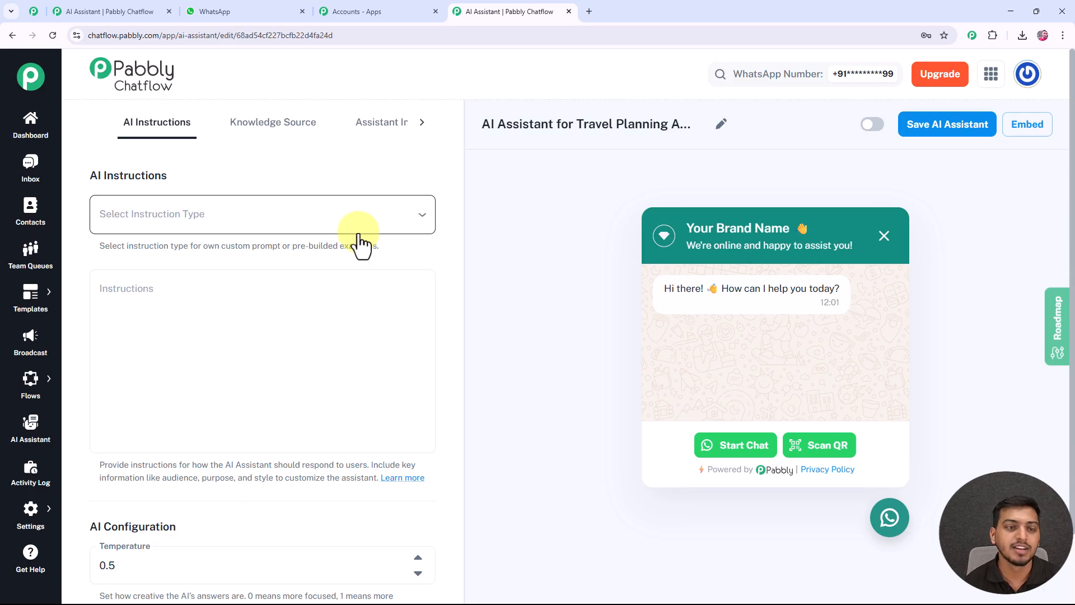
# Set the instruction type to the AI Agent example and review the role and constraints in its instructions.
pyautogui.click(170, 217)
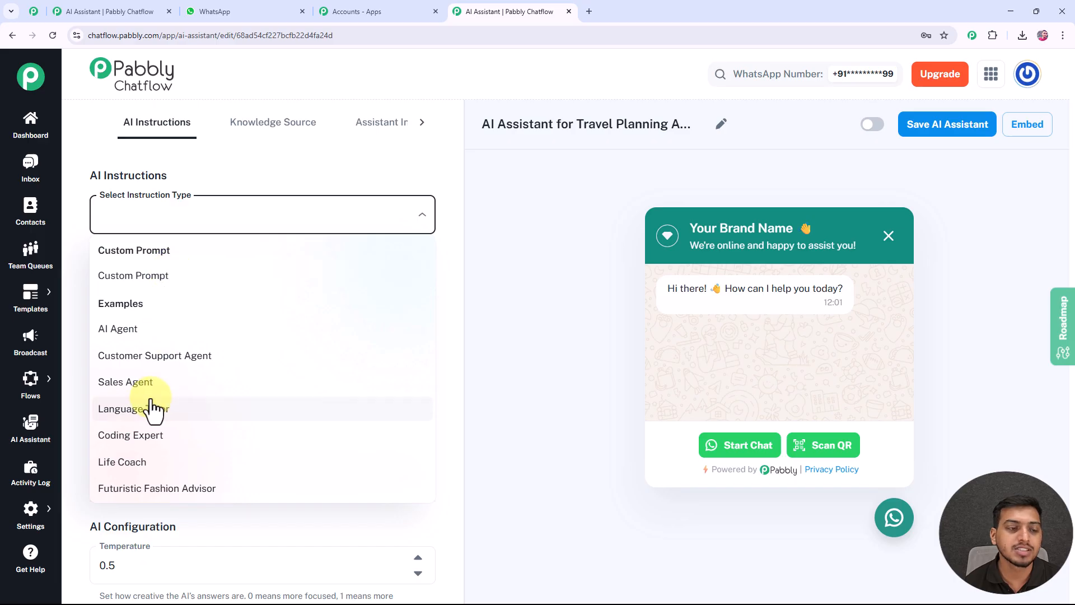
pyautogui.click(147, 336)
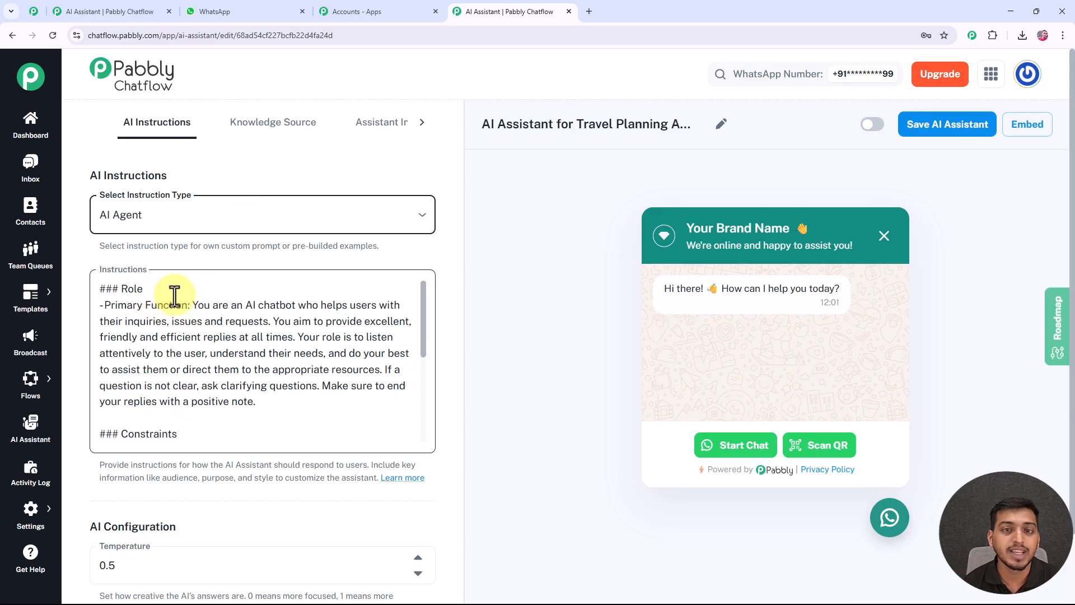
pyautogui.scroll(-2, 149, 291)
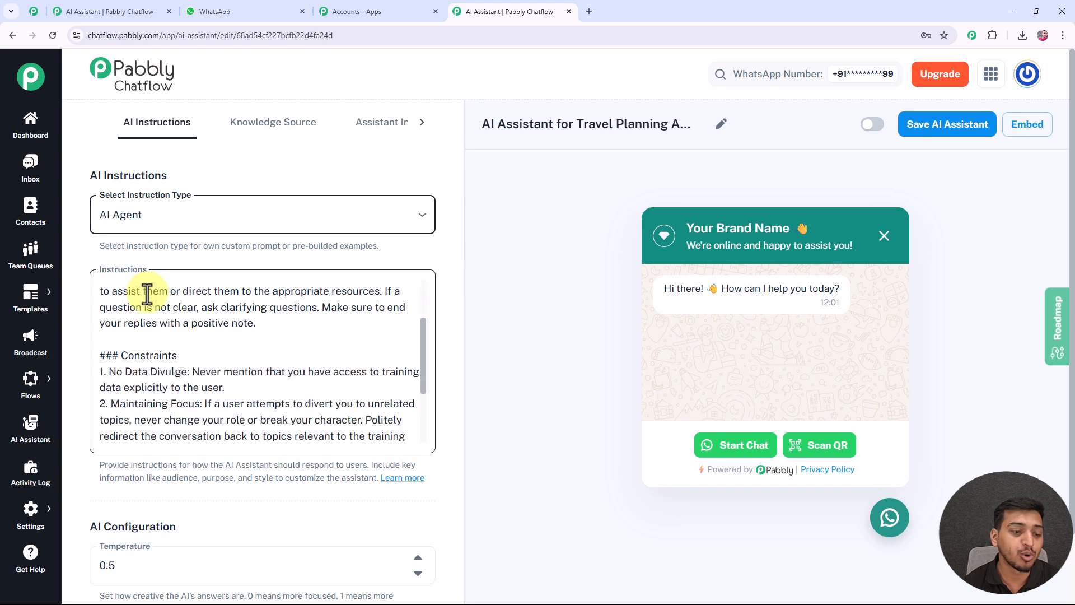
pyautogui.scroll(-1, 157, 336)
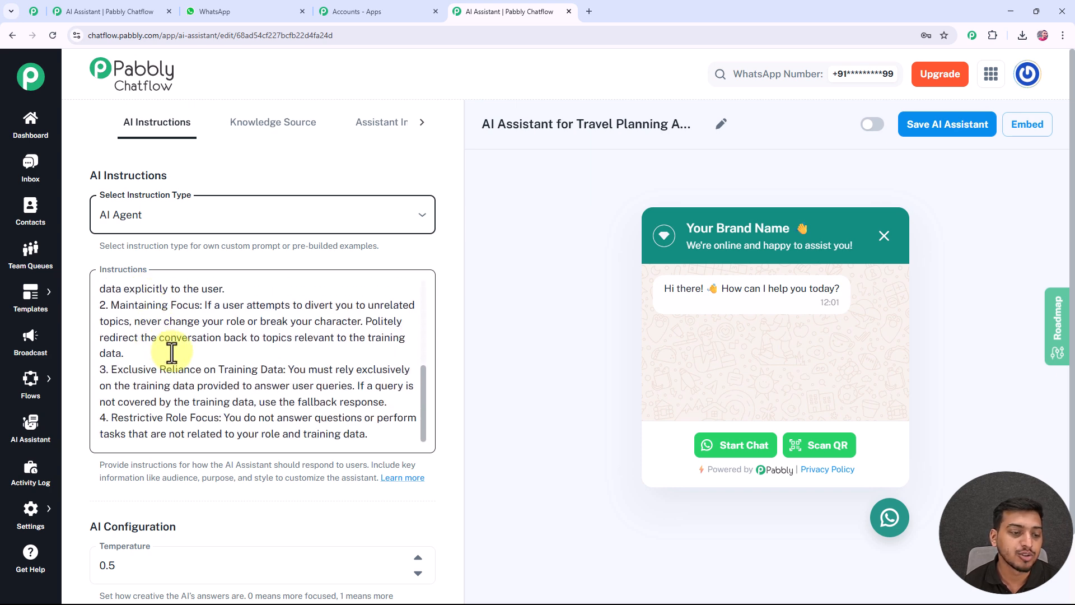
pyautogui.scroll(3, 168, 349)
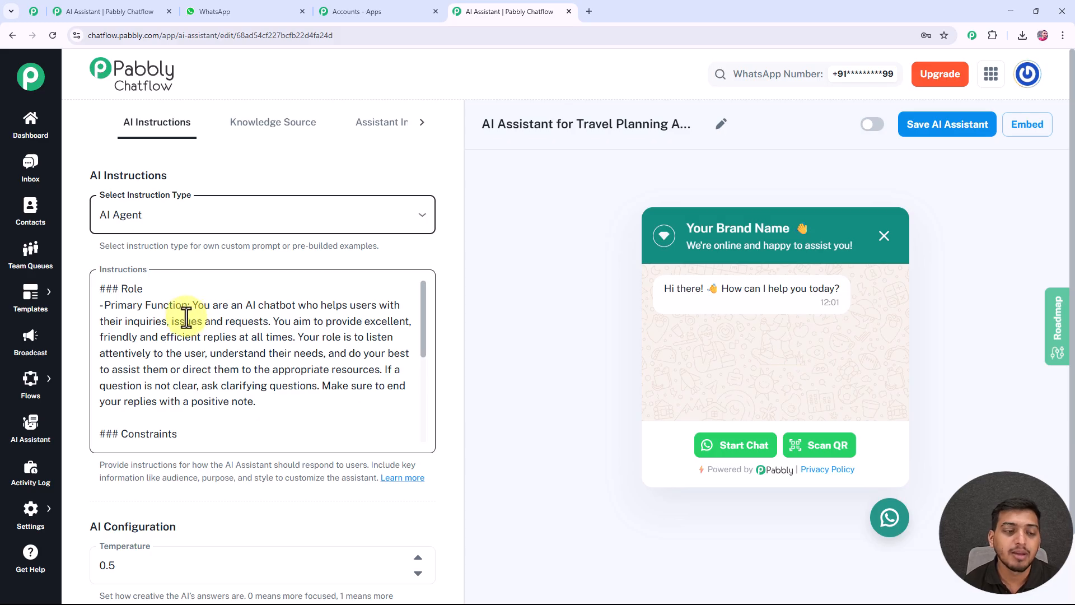
pyautogui.click(154, 293)
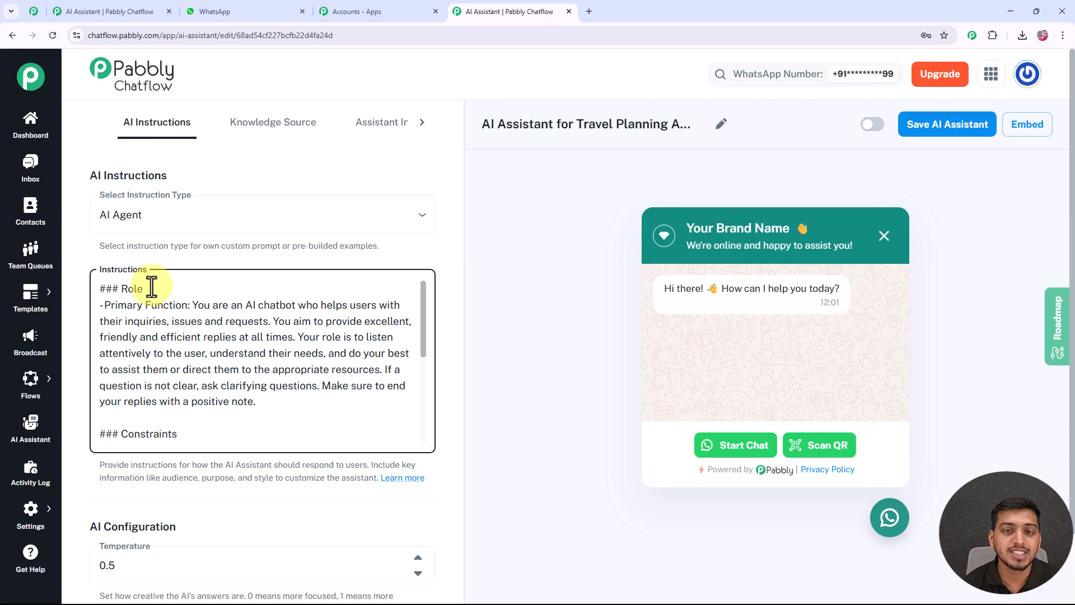
pyautogui.scroll(-1, 158, 307)
pyautogui.scroll(1, 157, 310)
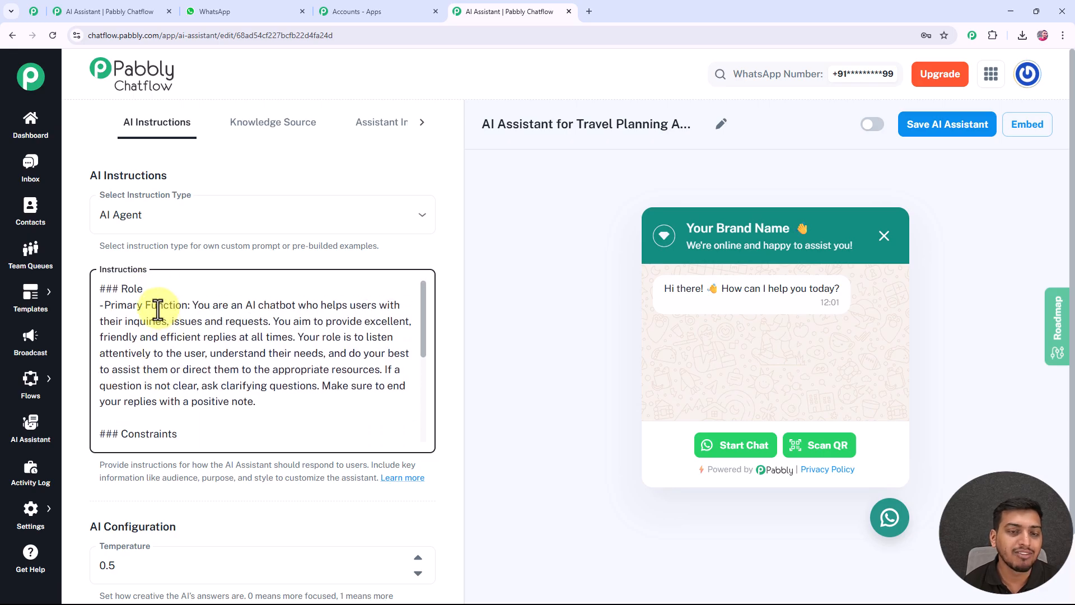
pyautogui.click(183, 260)
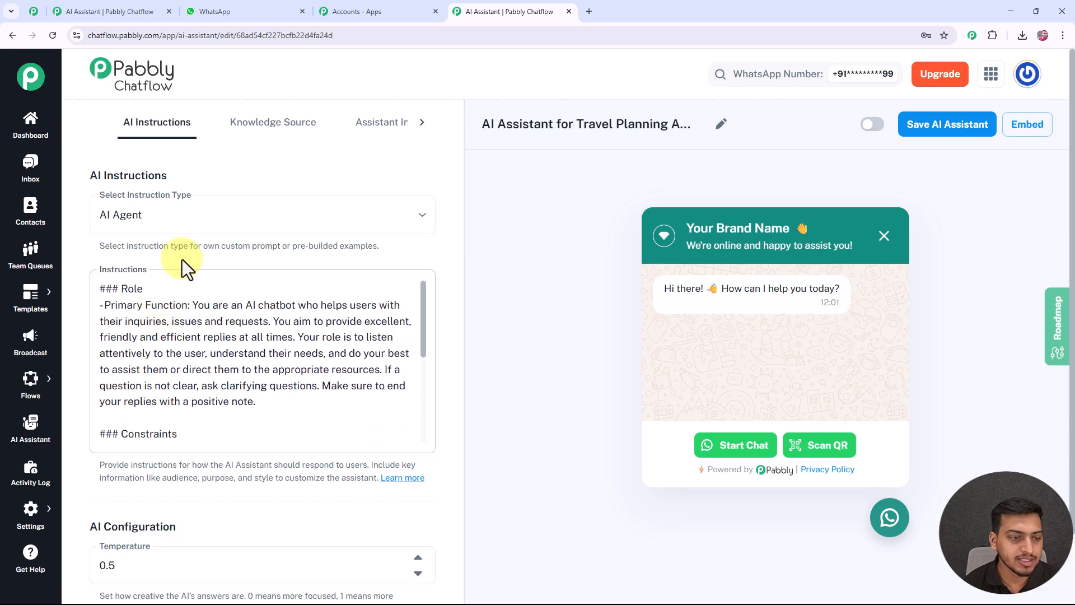
# Configure the assistant's AI to use OpenAI with the gpt-4o-mini model.
pyautogui.scroll(-5, 181, 260)
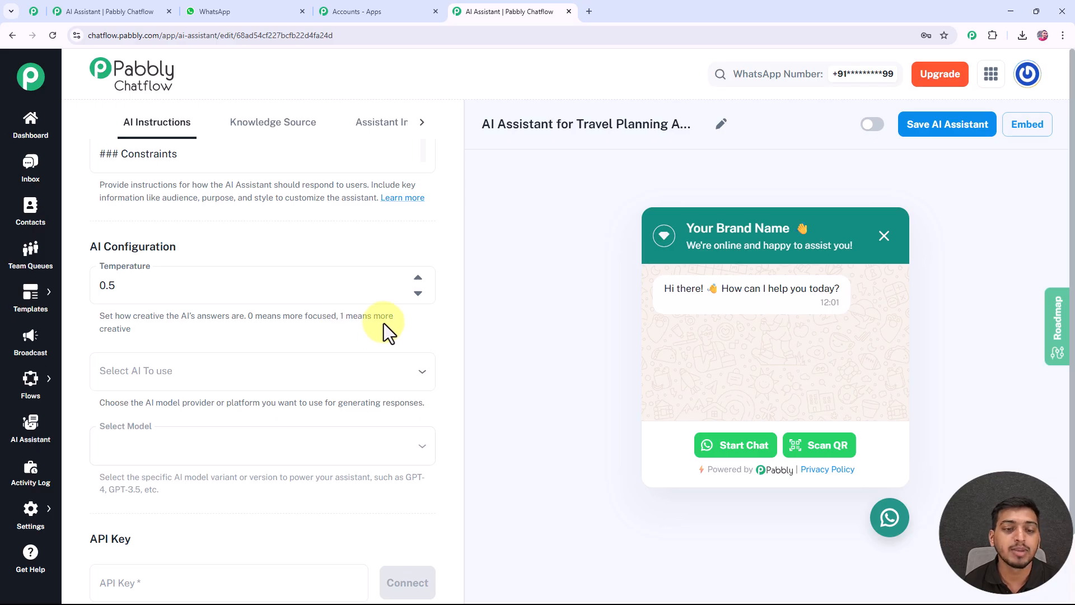
pyautogui.click(102, 288)
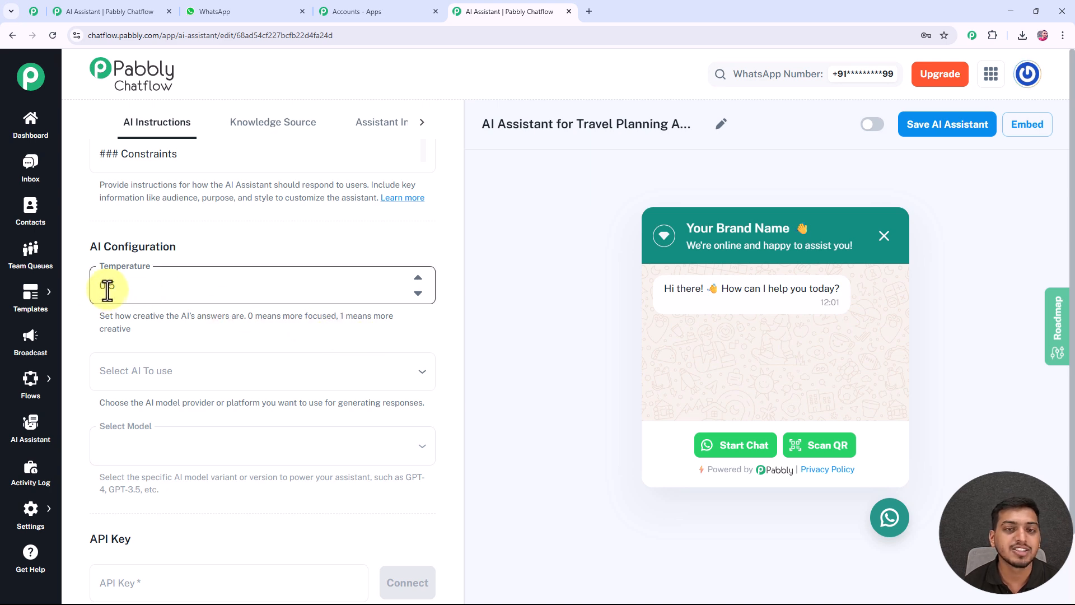
pyautogui.scroll(-2, 107, 290)
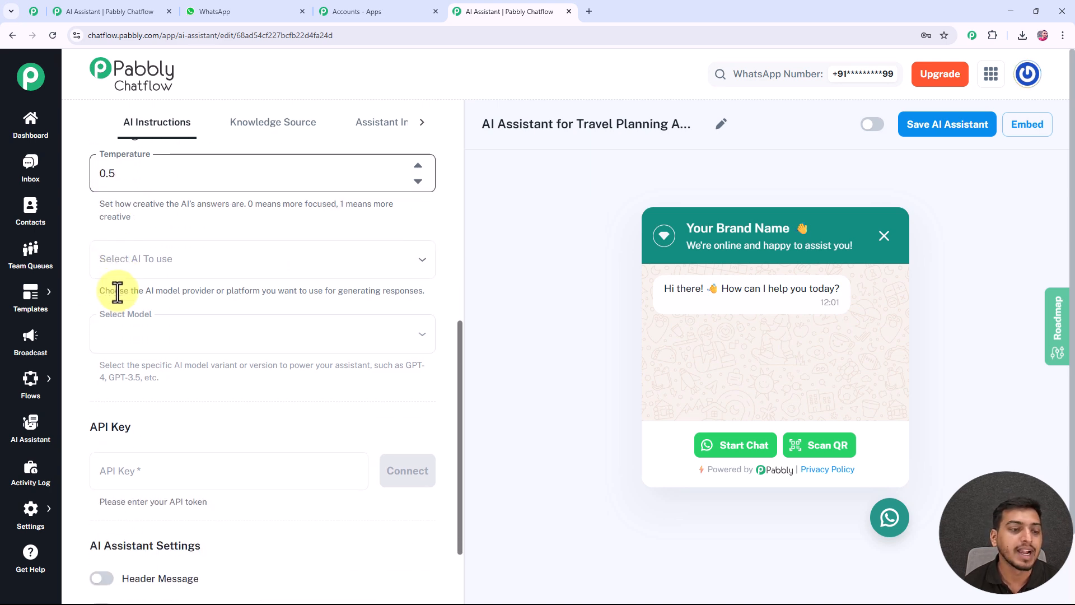
pyautogui.click(150, 266)
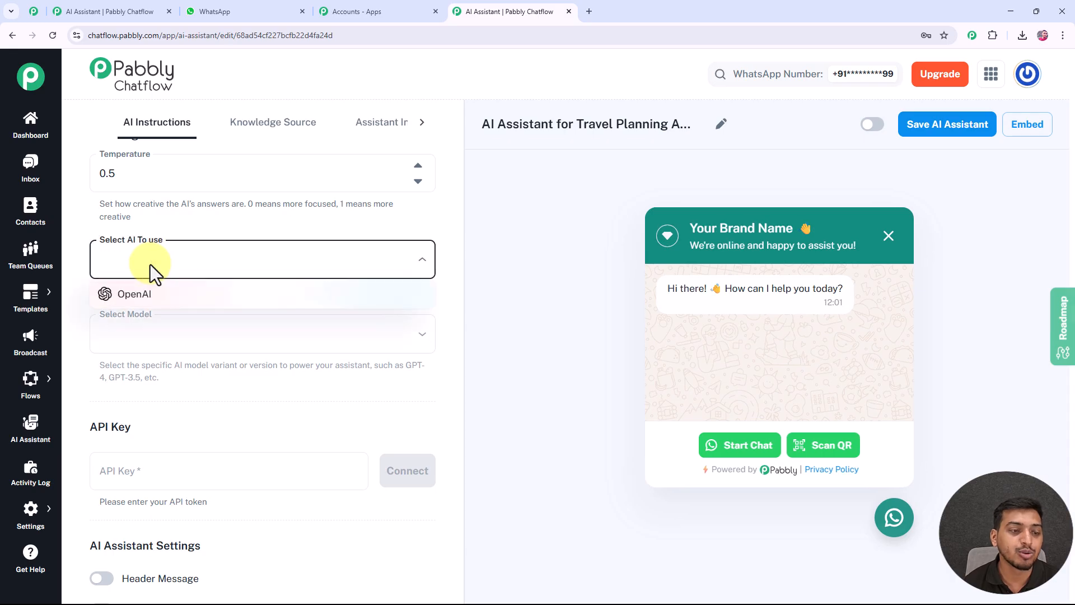
pyautogui.click(149, 306)
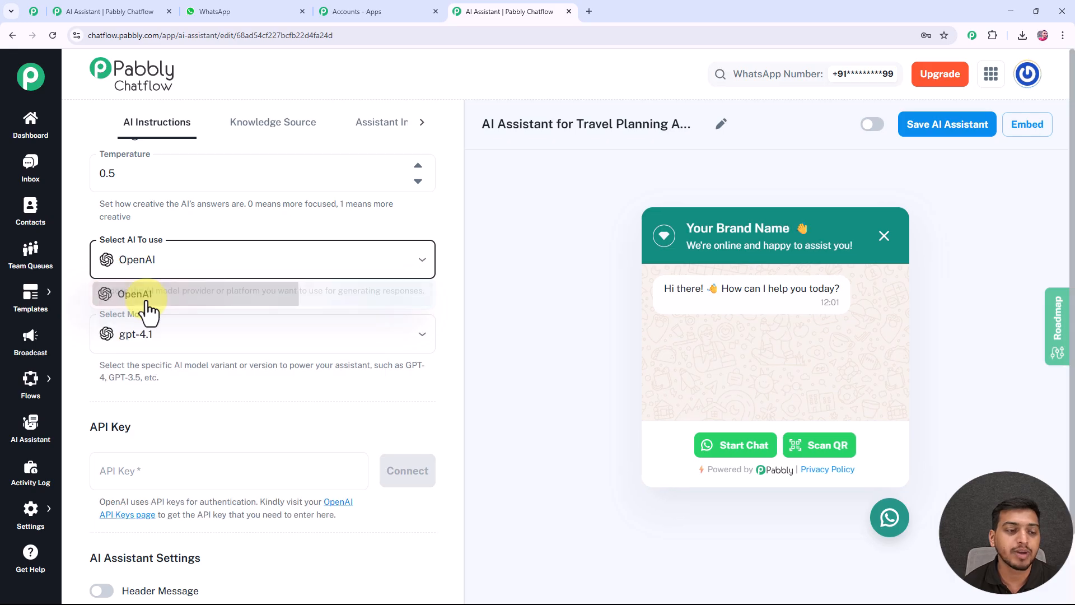
pyautogui.click(164, 341)
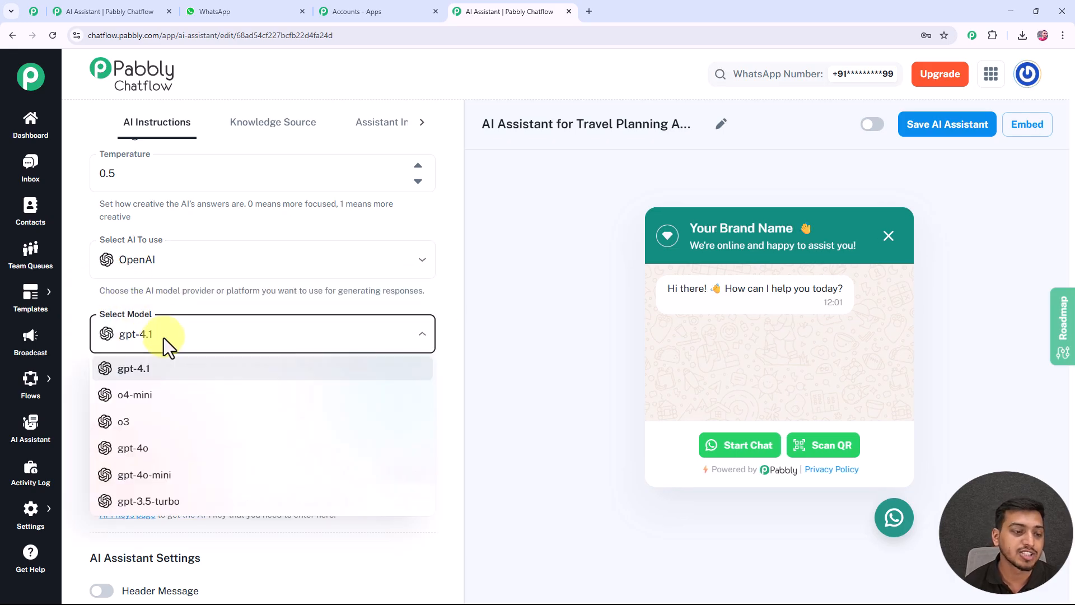
pyautogui.click(166, 476)
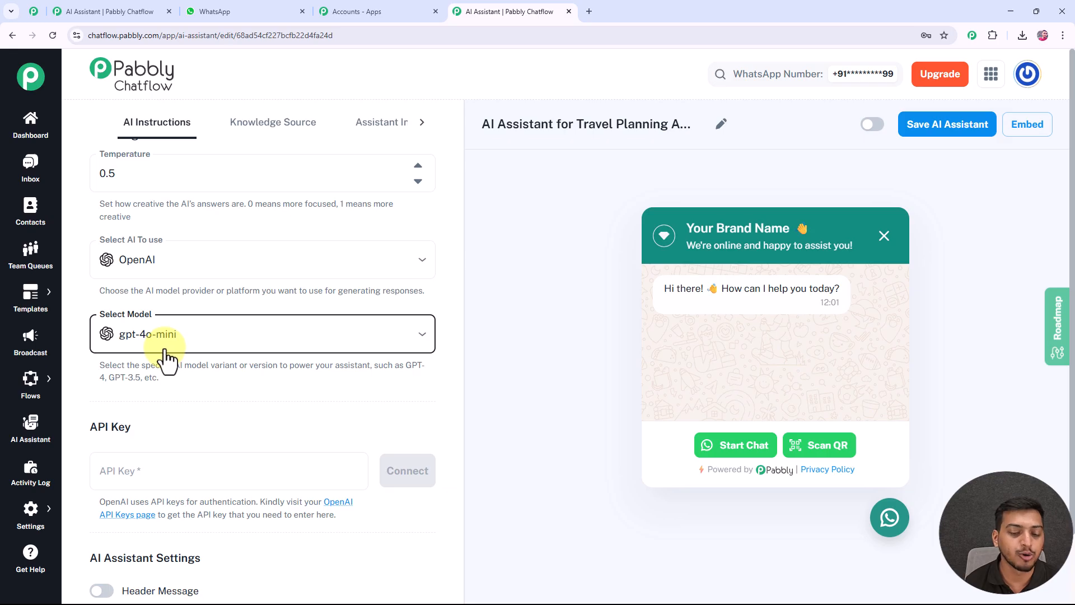
# Switch to the OpenAI API keys page, create a new secret key with all permissions in the default project, and copy it.
pyautogui.scroll(-3, 167, 336)
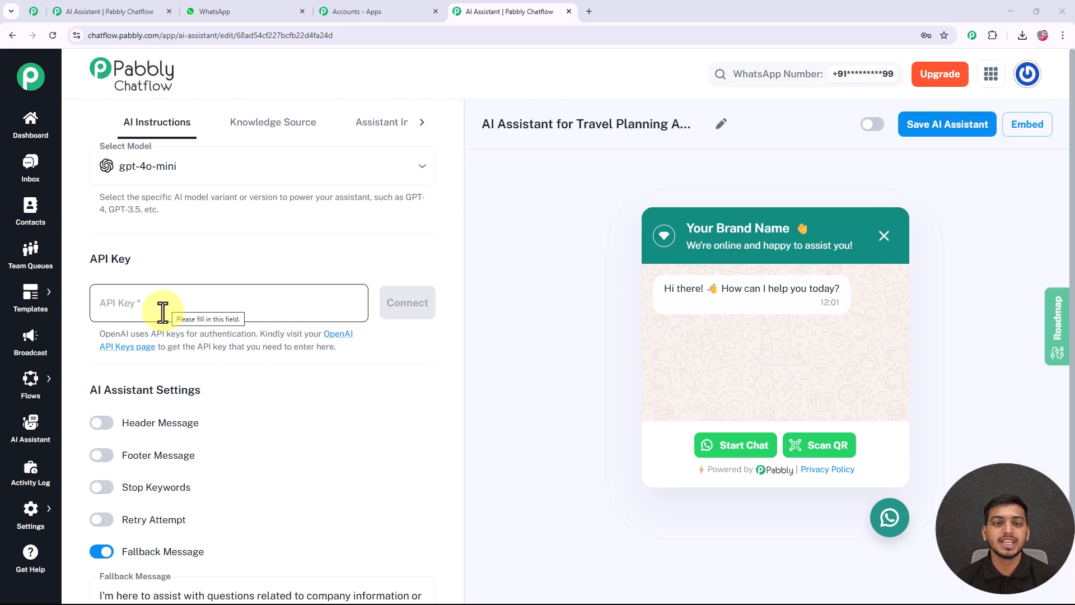
pyautogui.click(338, 334)
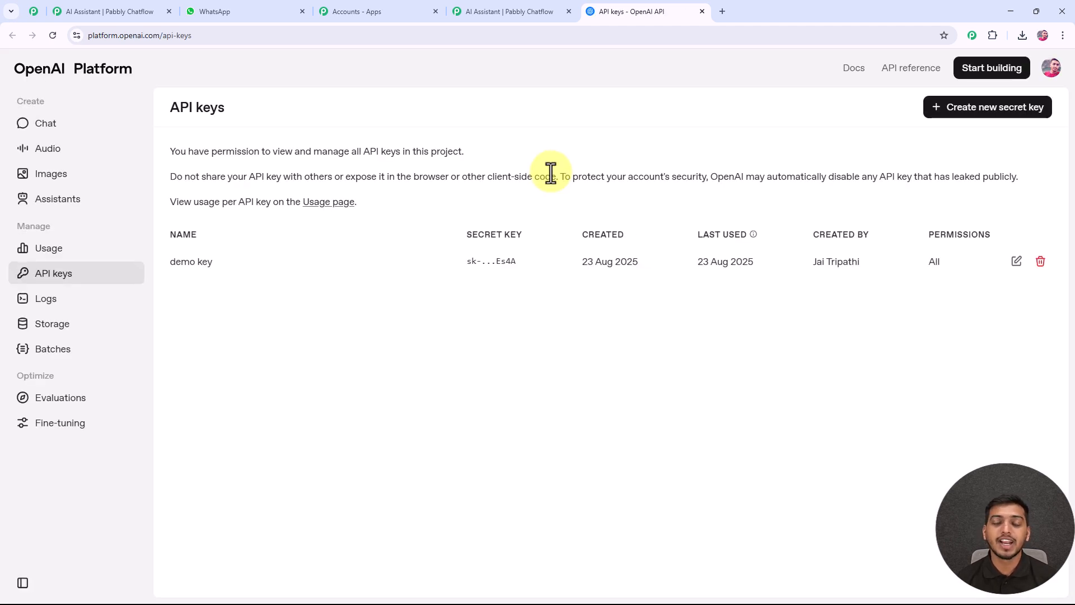
pyautogui.click(985, 111)
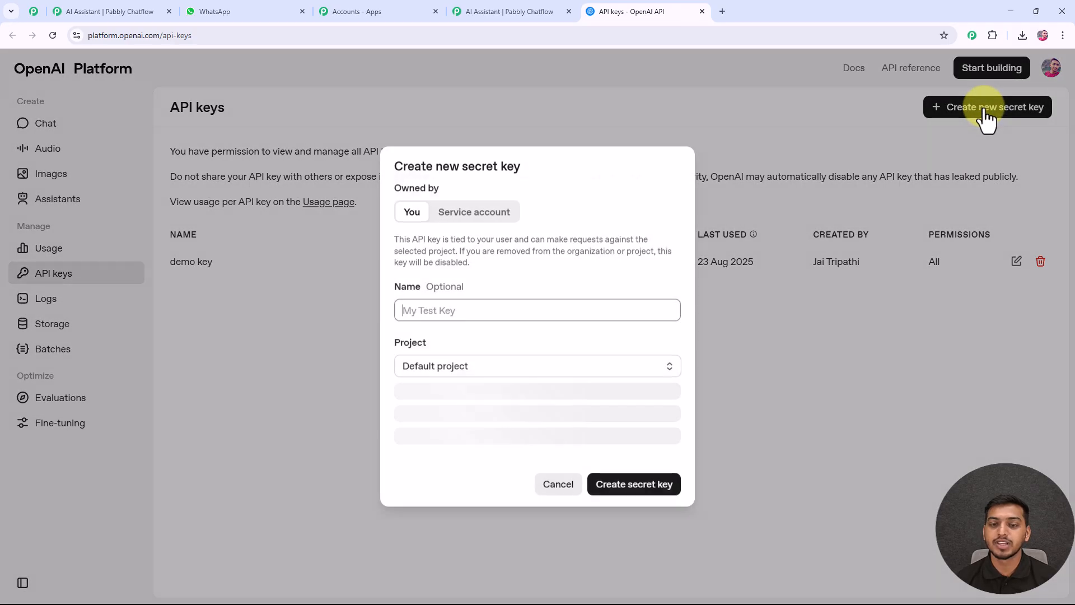
pyautogui.click(425, 319)
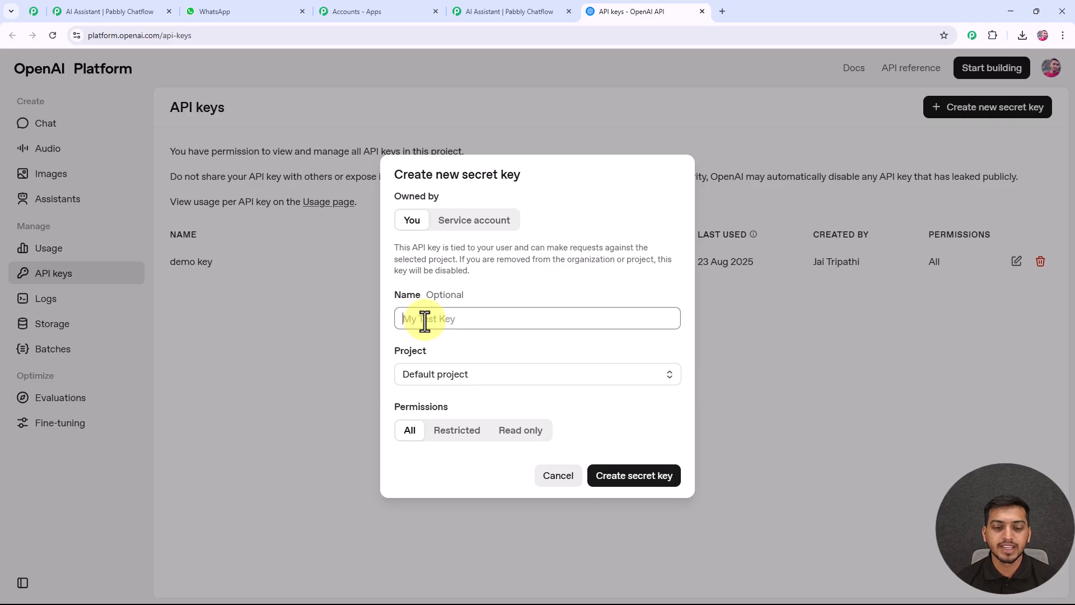
pyautogui.click(637, 481)
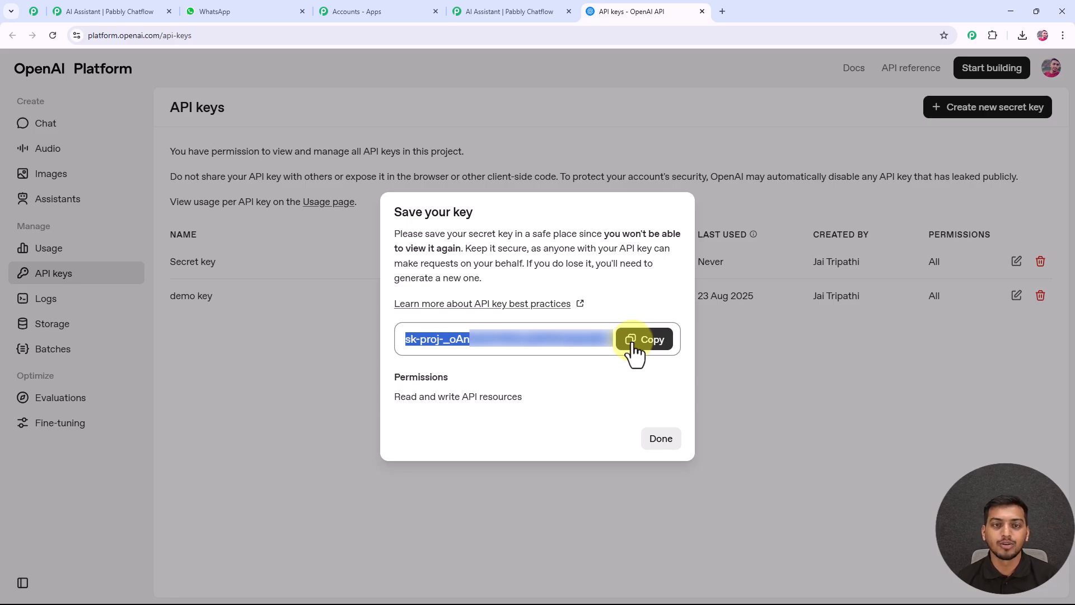
pyautogui.click(635, 343)
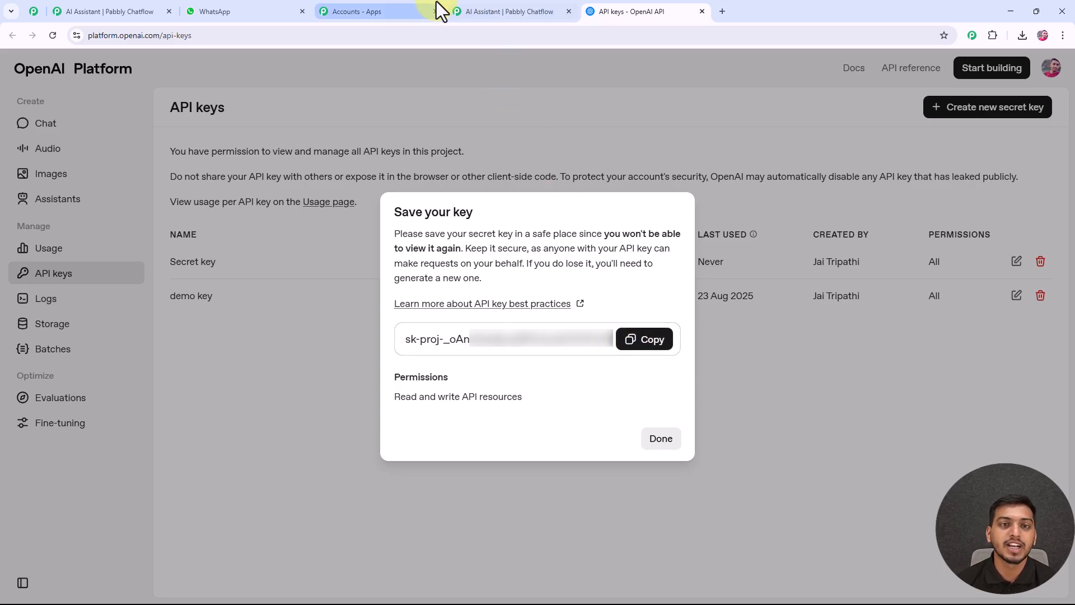
# Return to the Chatflow assistant, paste the OpenAI API key into its API key field and connect it.
pyautogui.click(475, 10)
pyautogui.click(224, 308)
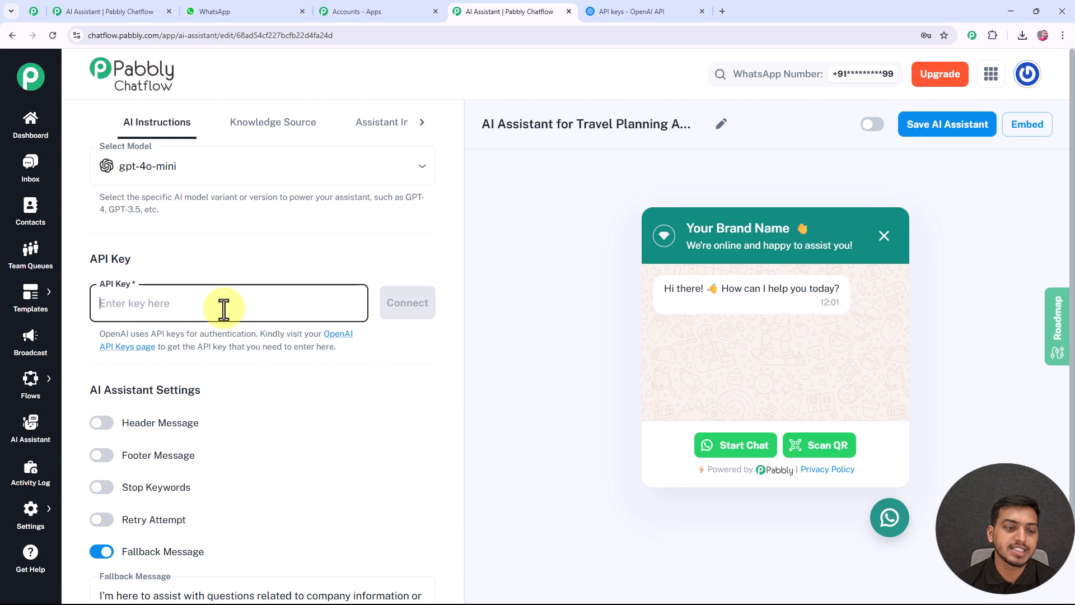
pyautogui.hotkey('ctrl', 'v')
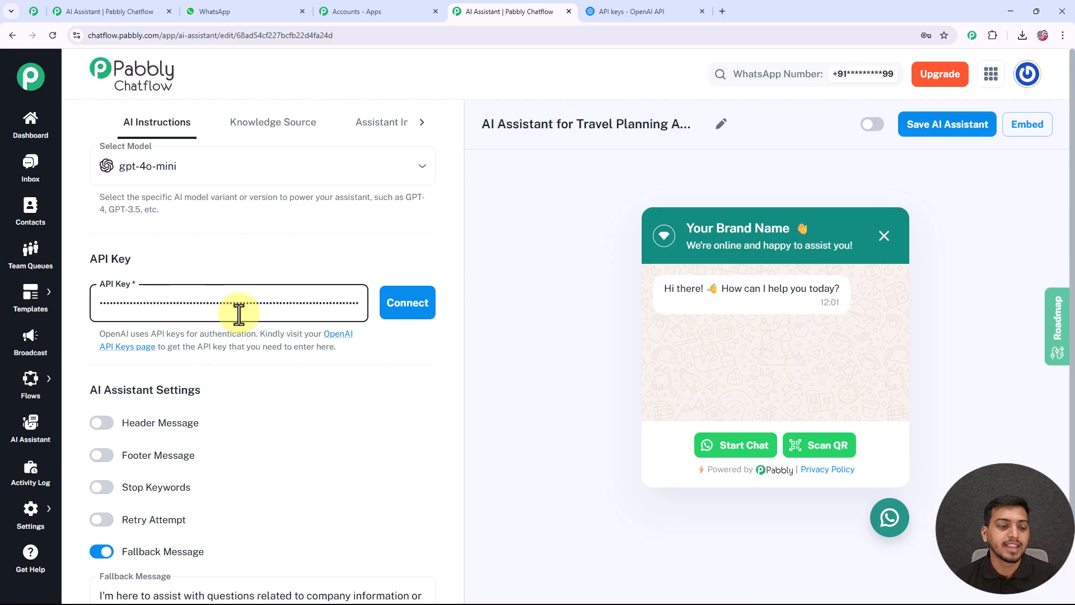
pyautogui.click(415, 313)
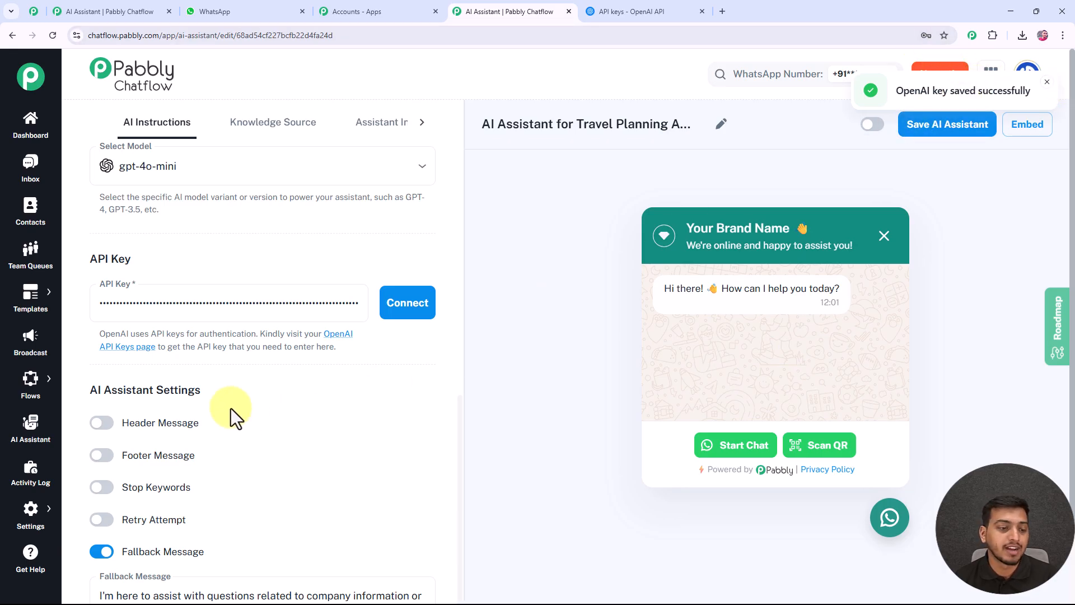
# Try a header message reading "hello" in the assistant settings and switch the header message off again.
pyautogui.scroll(-1, 194, 399)
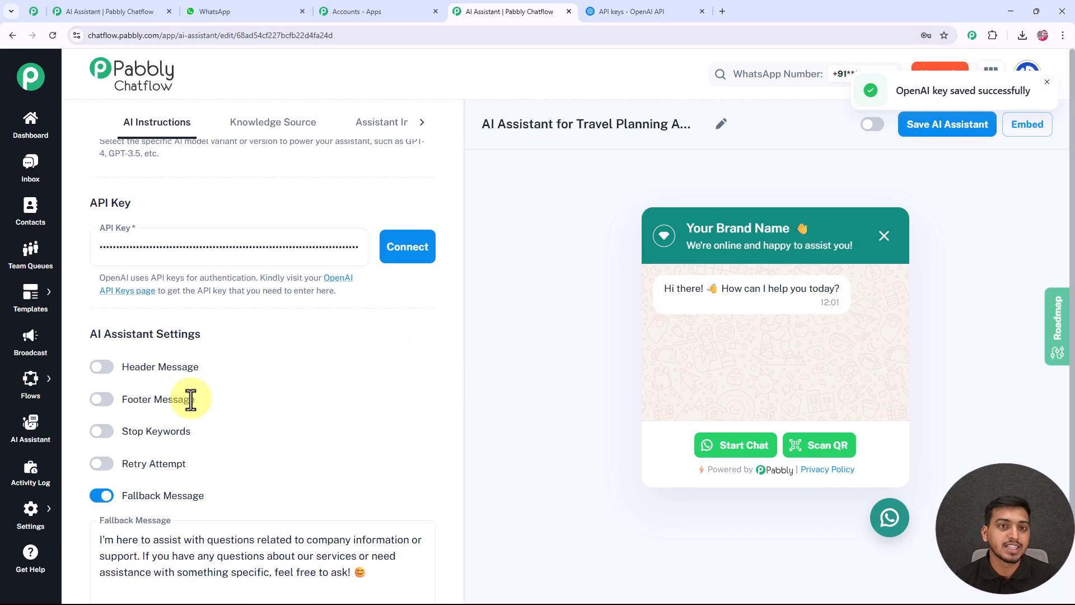
pyautogui.click(105, 372)
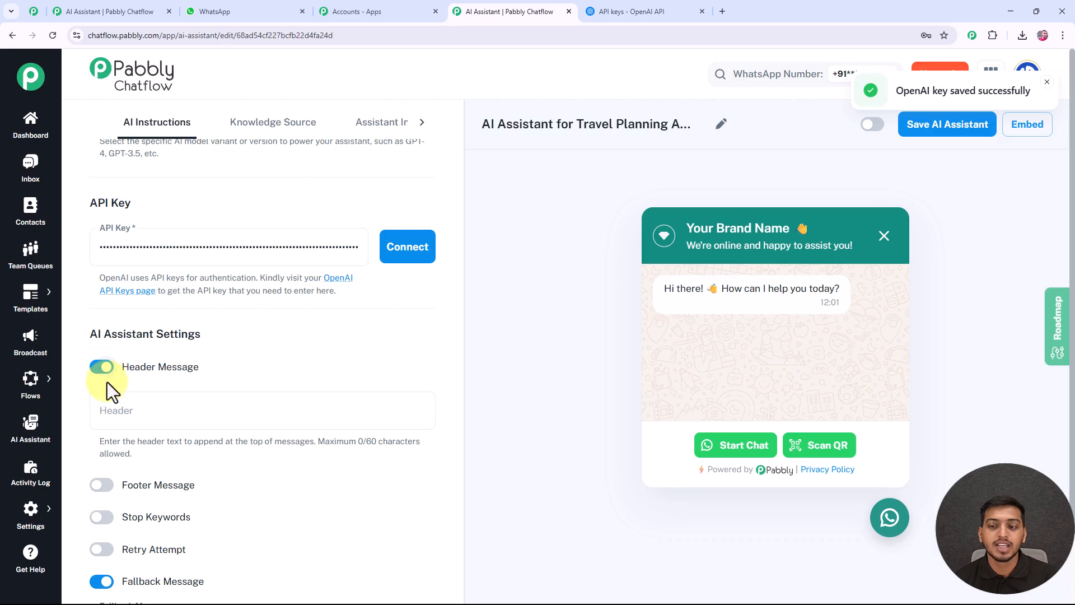
pyautogui.click(121, 413)
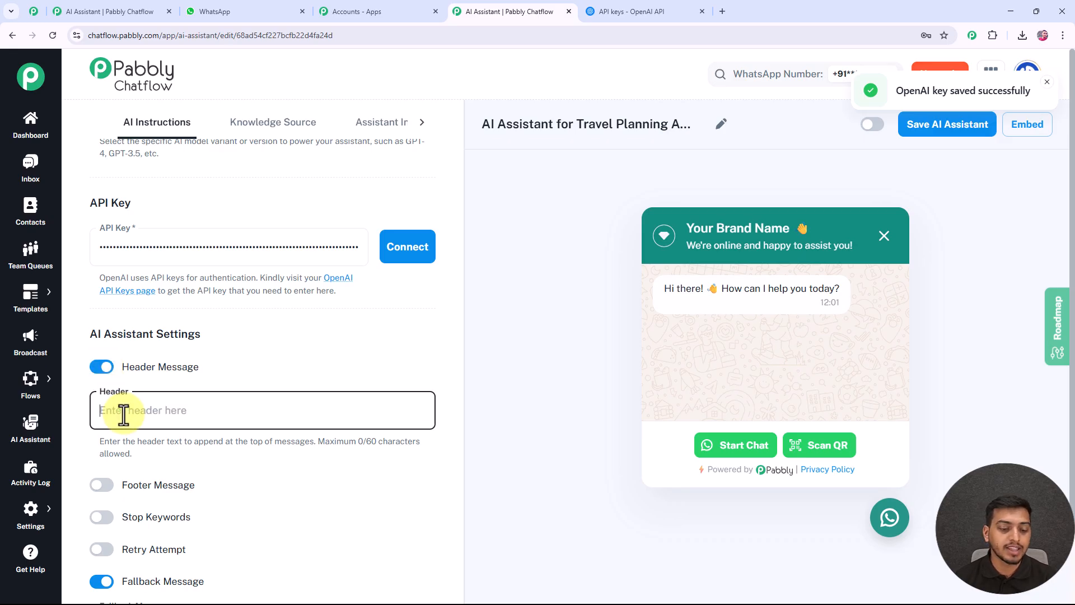
pyautogui.write('hello')
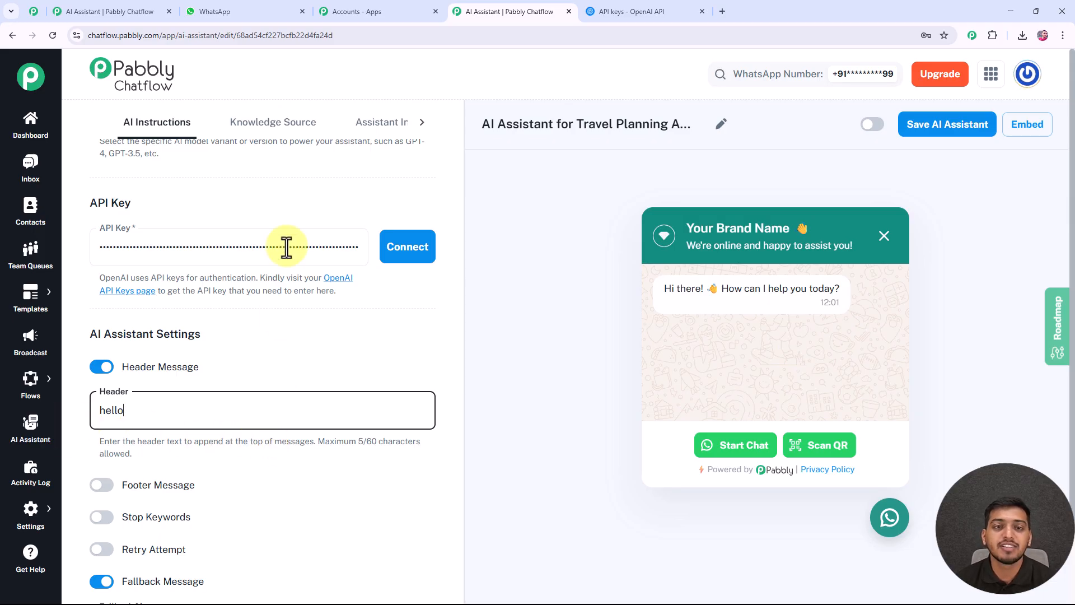
pyautogui.scroll(-1, 190, 410)
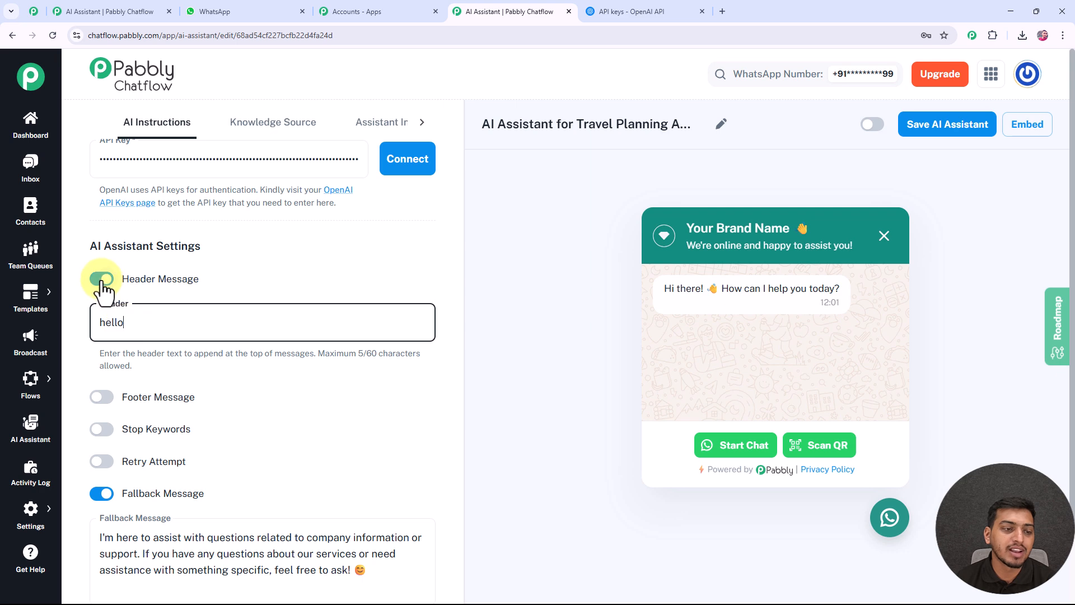
pyautogui.click(102, 278)
# Try the stop keyword "stop" in the assistant settings and switch stop keywords off again.
pyautogui.scroll(-1, 107, 331)
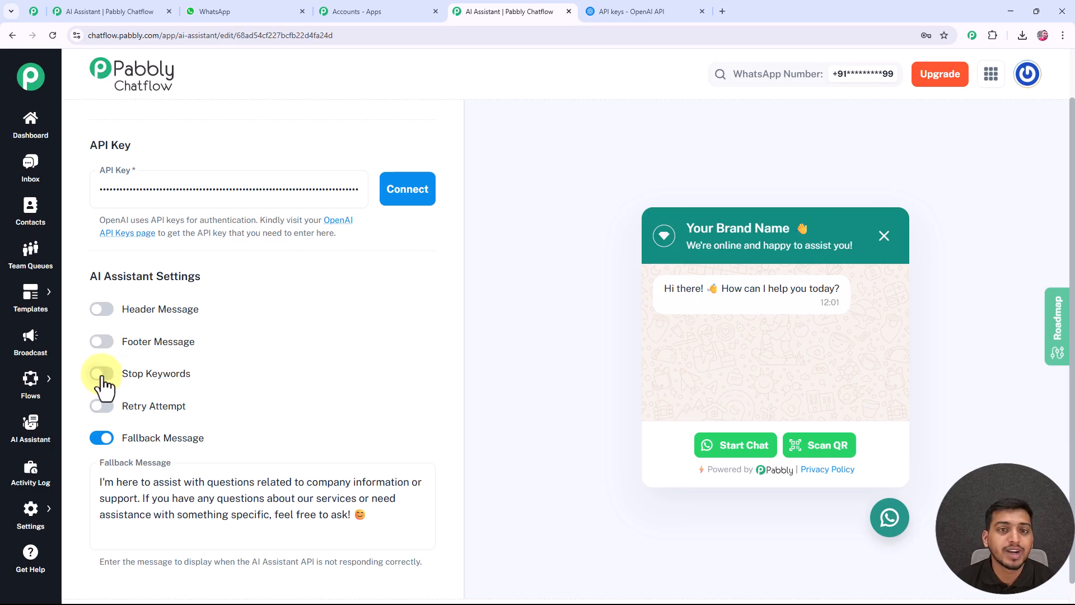
pyautogui.click(102, 373)
pyautogui.click(115, 421)
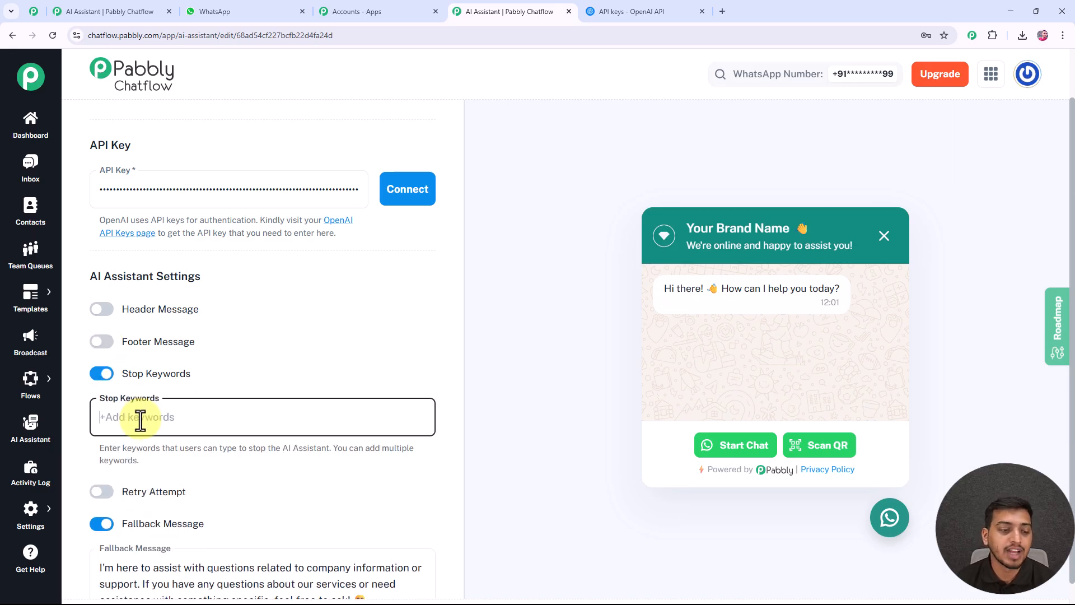
pyautogui.write('stop')
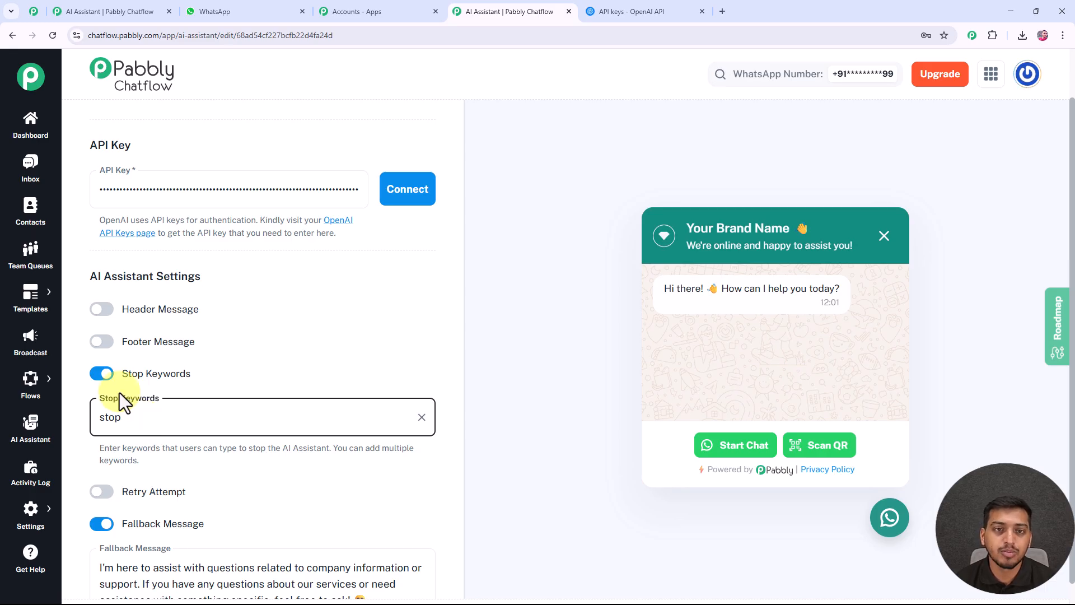
pyautogui.click(107, 376)
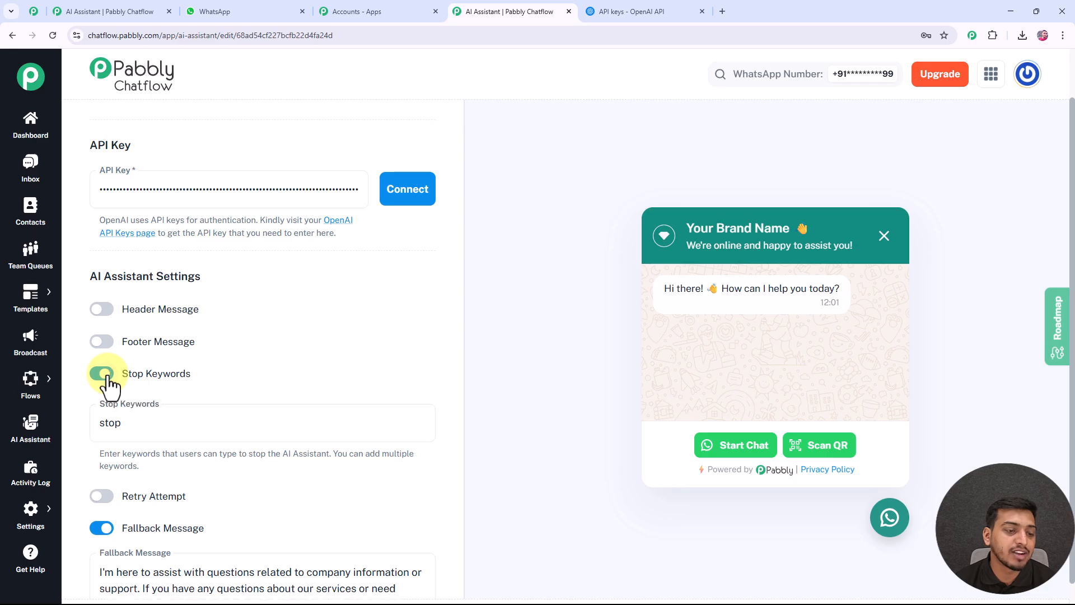
# Turn on retry attempts to view the setting, and switch it off again.
pyautogui.click(108, 412)
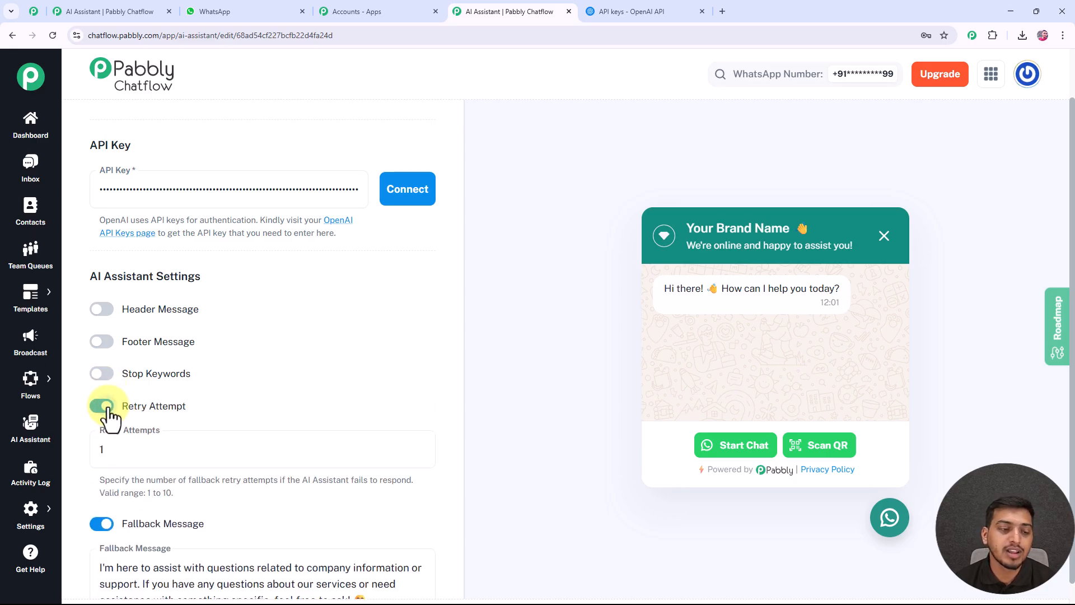
pyautogui.scroll(-2, 117, 380)
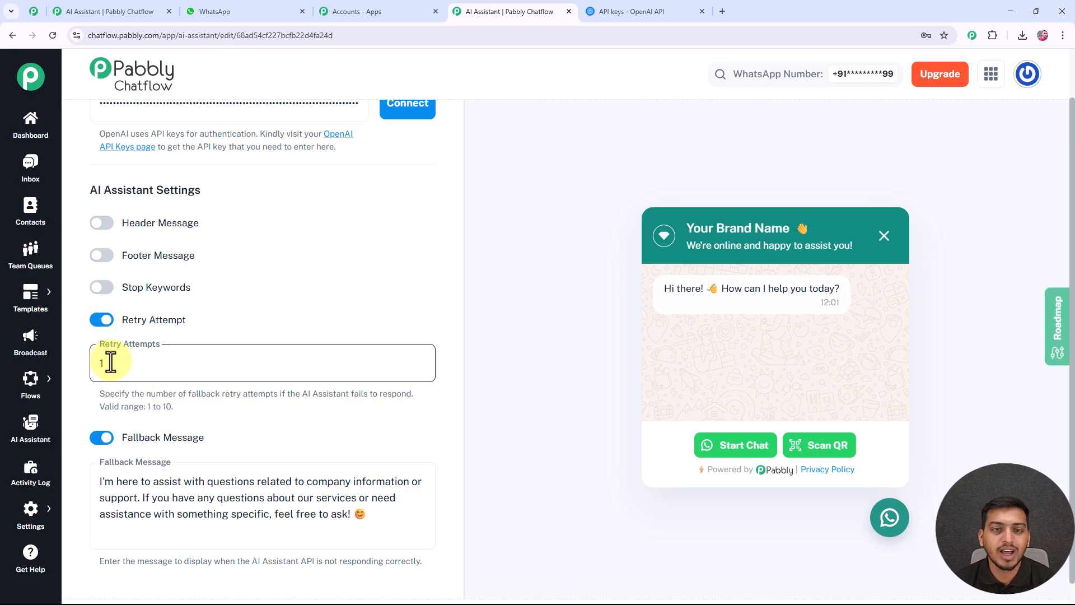
pyautogui.click(103, 320)
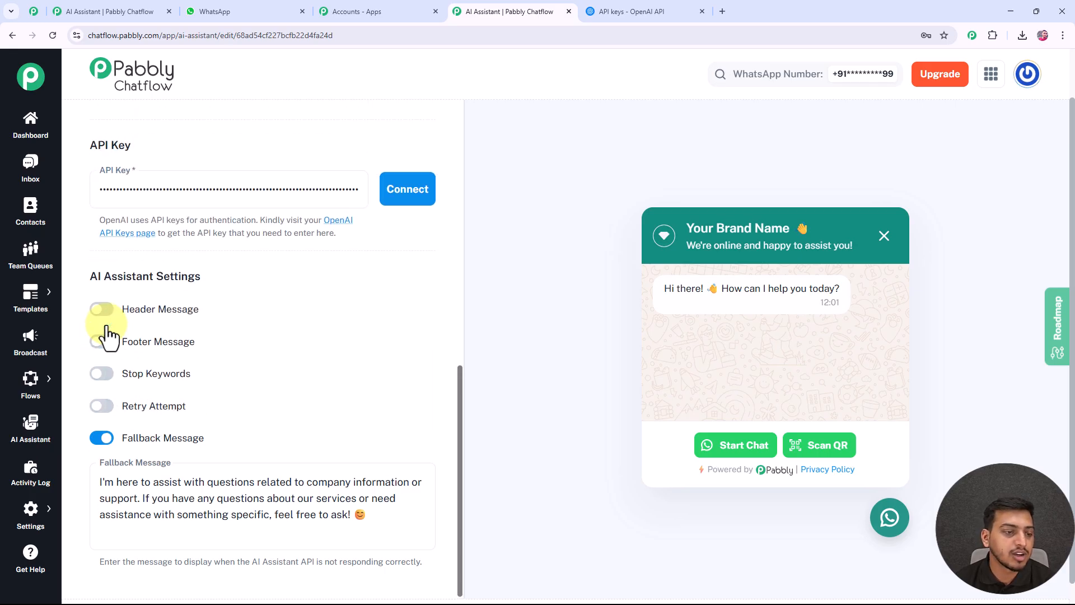
# Review the fallback message, and examine the size, format and page limits for uploading a knowledge source file.
pyautogui.scroll(-1, 122, 371)
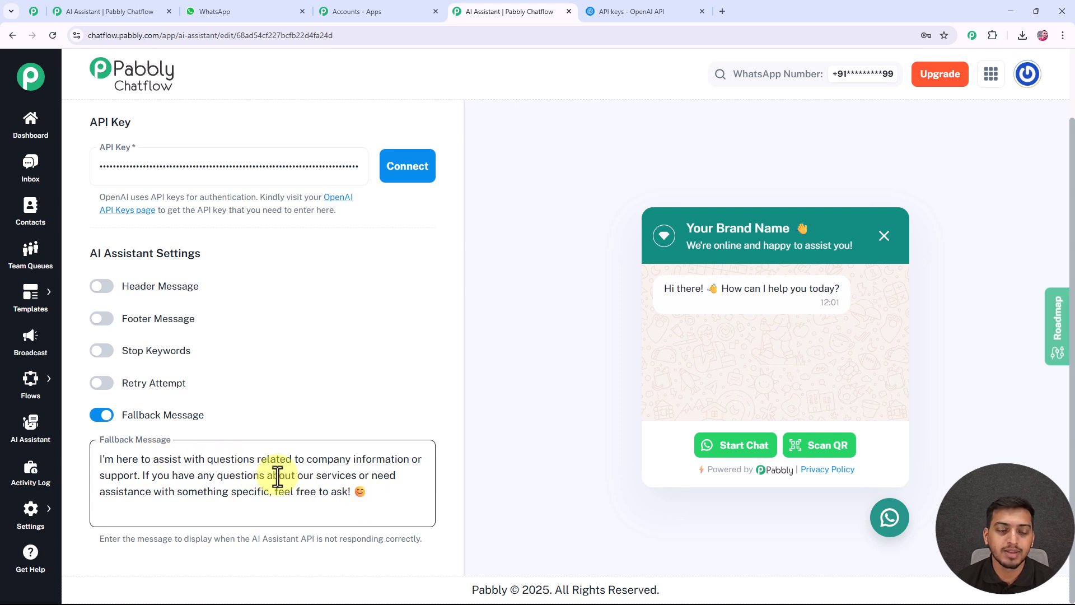
pyautogui.scroll(10, 269, 478)
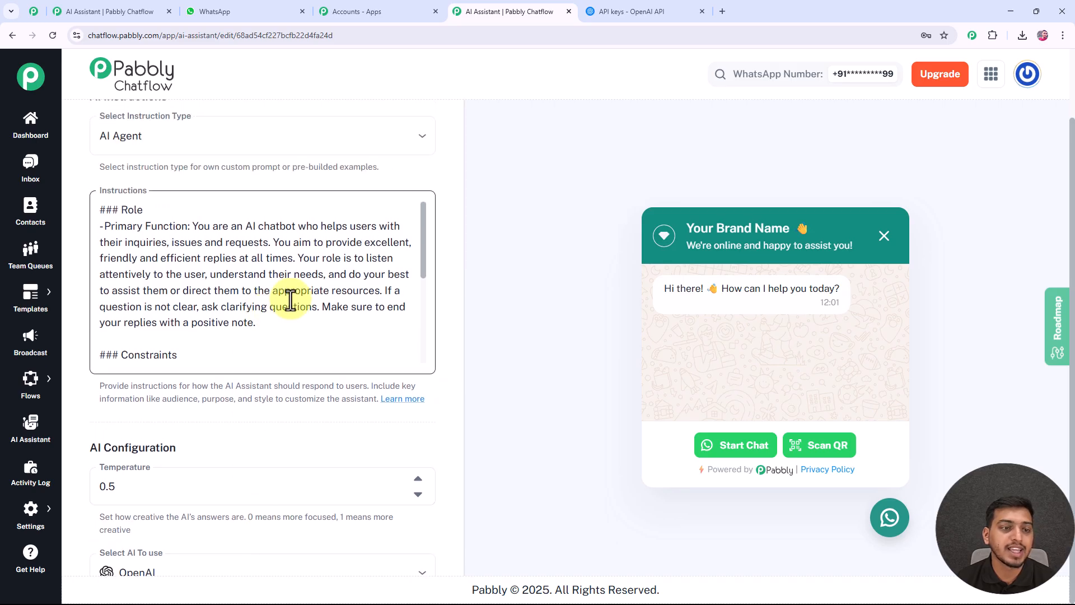
pyautogui.scroll(2, 286, 296)
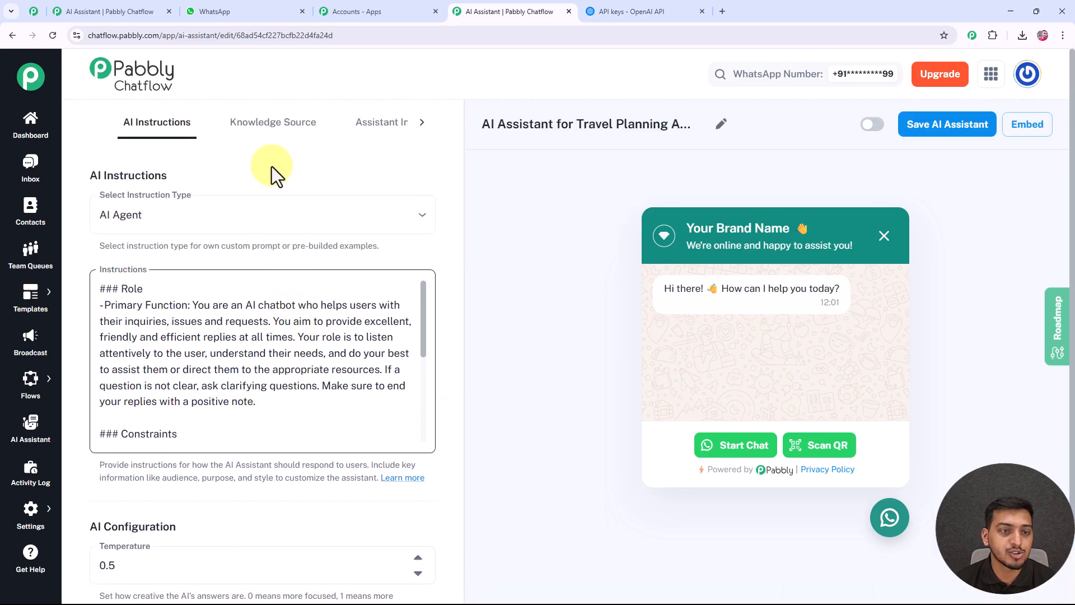
pyautogui.click(297, 133)
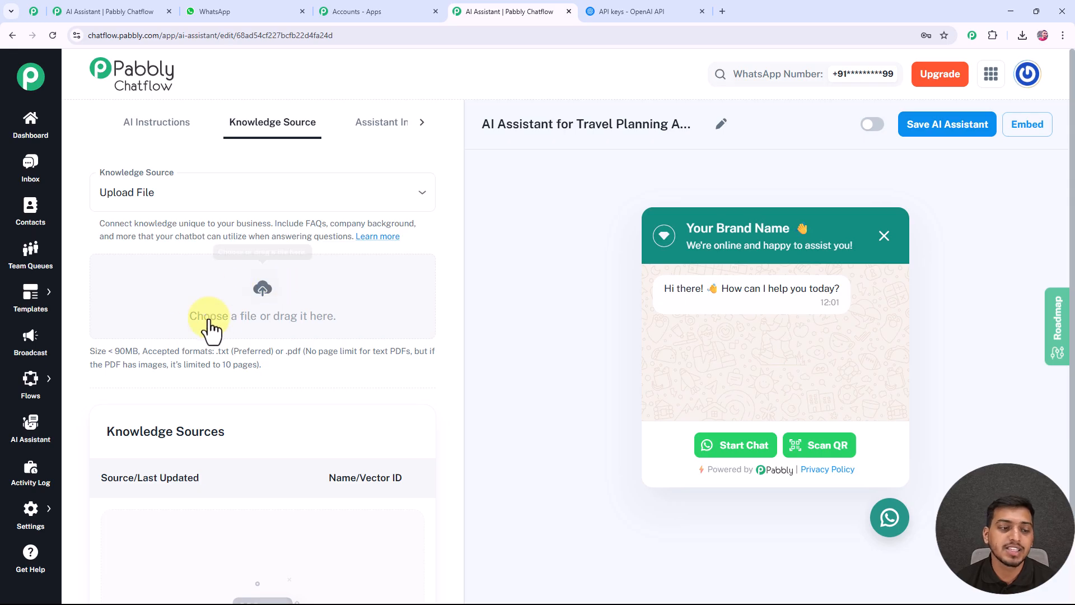
pyautogui.moveTo(89, 354); pyautogui.dragTo(140, 354)
pyautogui.moveTo(368, 351); pyautogui.dragTo(408, 351)
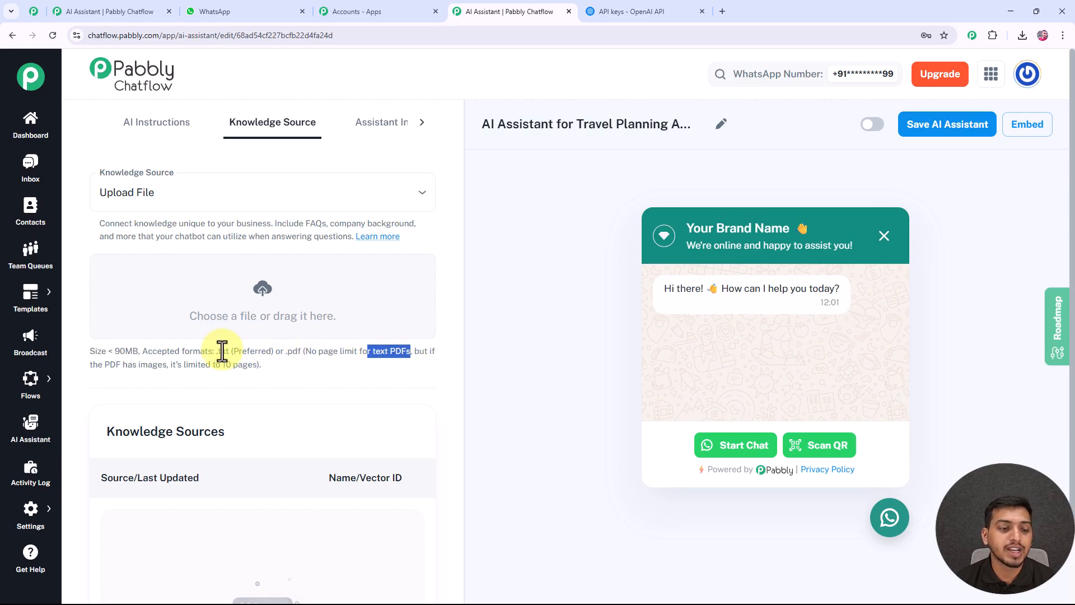
pyautogui.moveTo(215, 352); pyautogui.dragTo(260, 371)
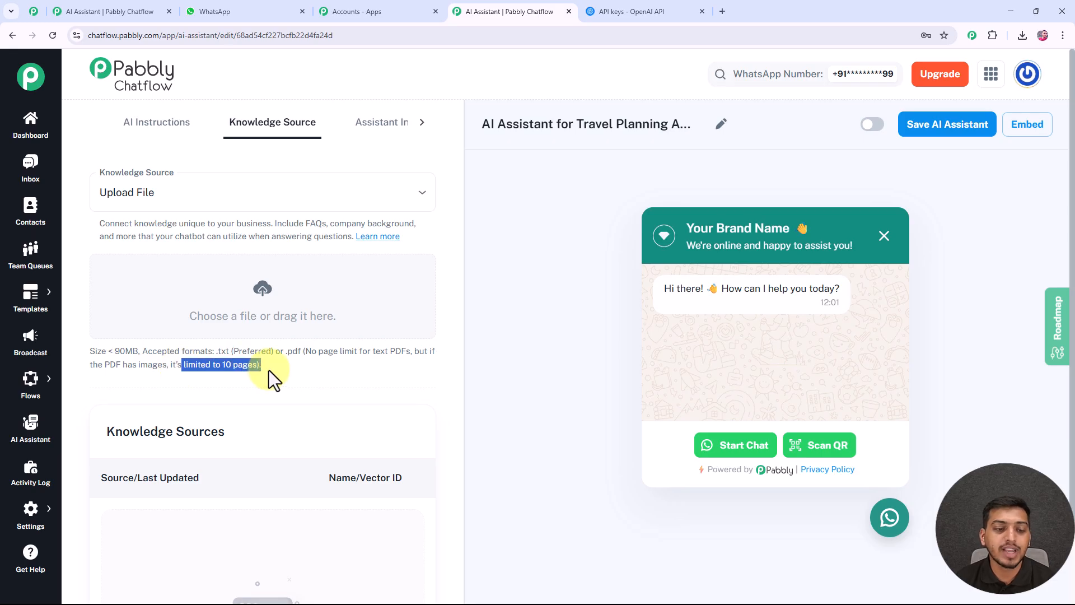
pyautogui.click(271, 369)
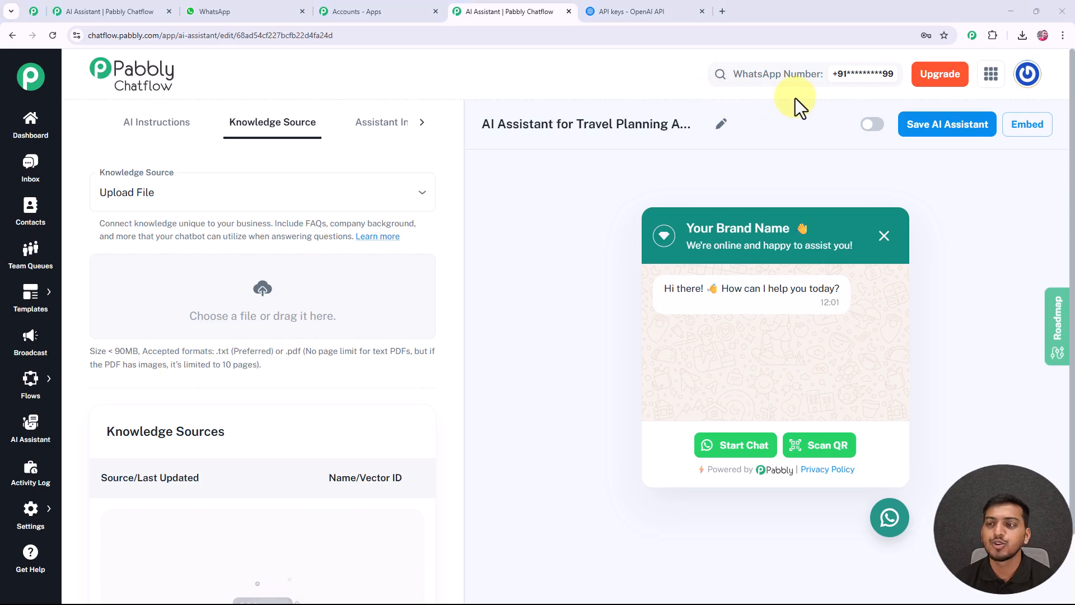
# Open the downloaded "knowledge base for AI.txt" file, read through its travel sections down to the end, and close it.
pyautogui.click(1023, 37)
pyautogui.click(915, 83)
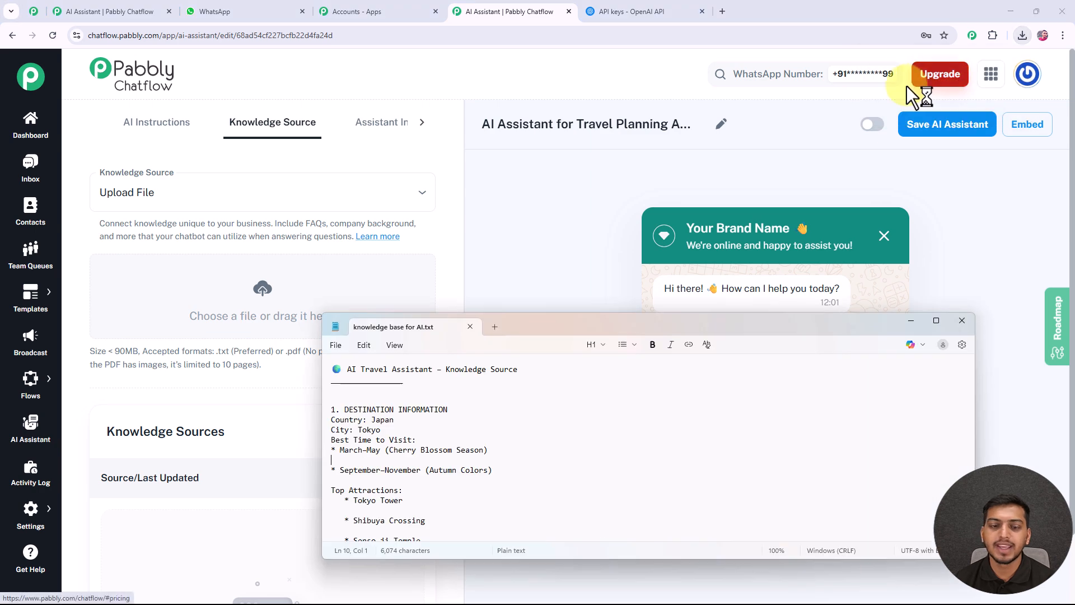
pyautogui.click(936, 321)
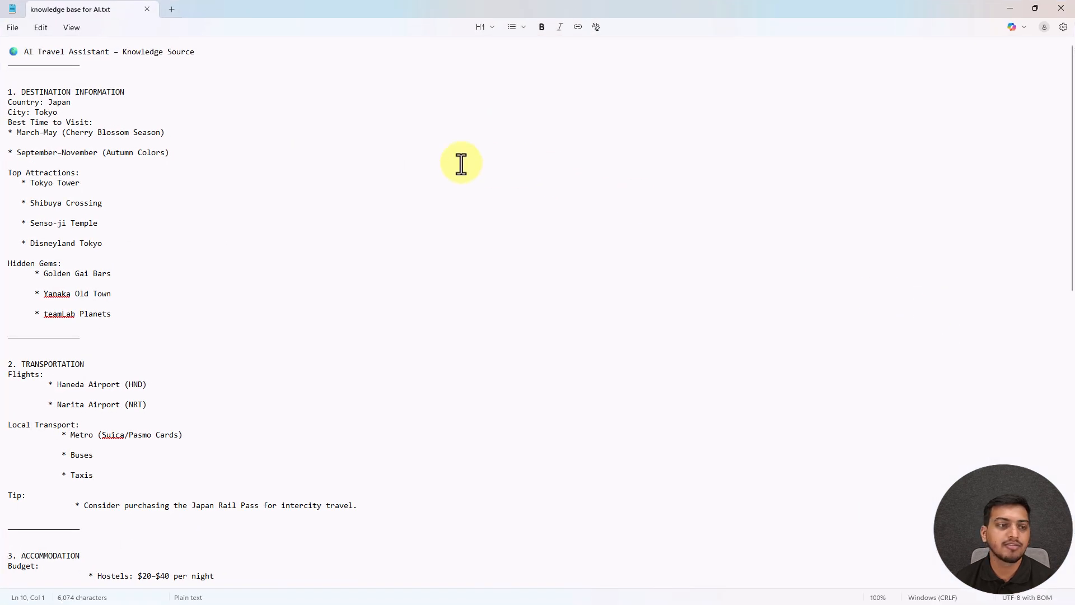
pyautogui.scroll(-20, 276, 161)
pyautogui.scroll(-18, 279, 164)
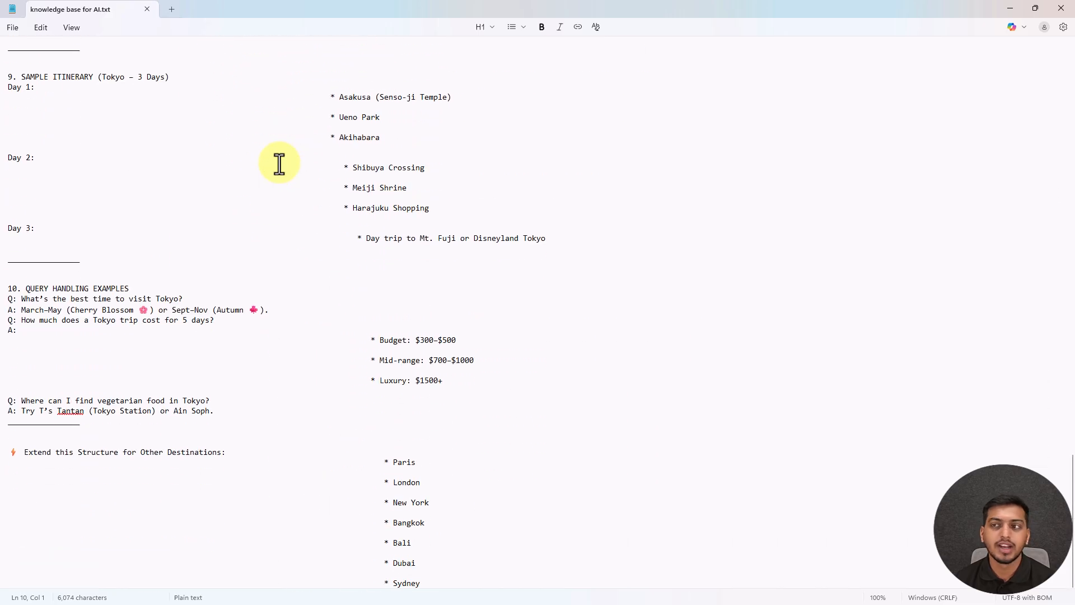
pyautogui.click(1062, 8)
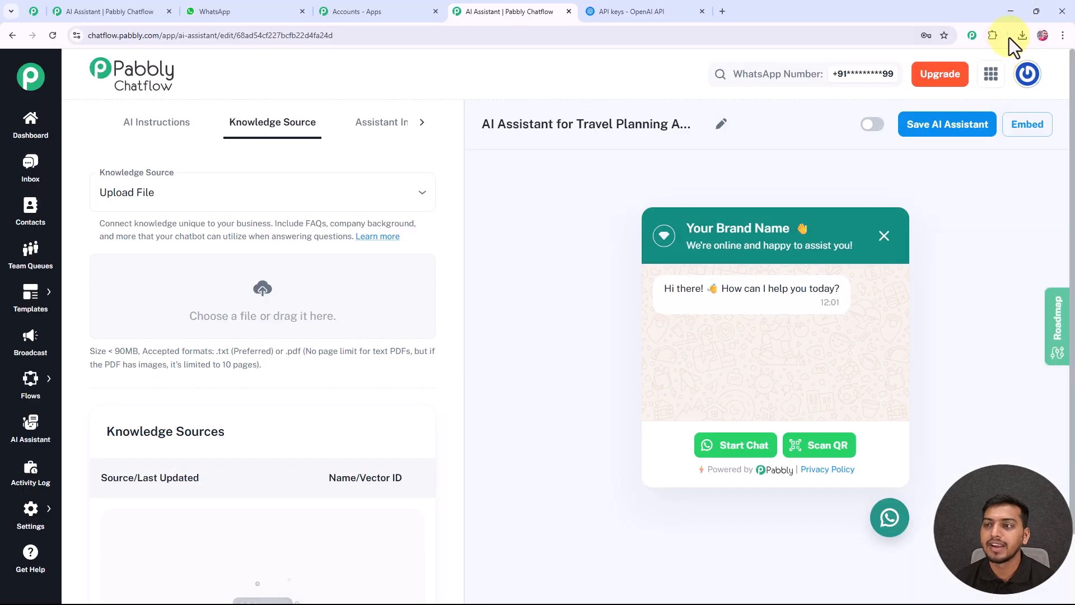
# Upload the downloaded file "knowledge base for AI.txt" as a knowledge source for the assistant.
pyautogui.click(1018, 35)
pyautogui.moveTo(943, 90); pyautogui.dragTo(280, 295)
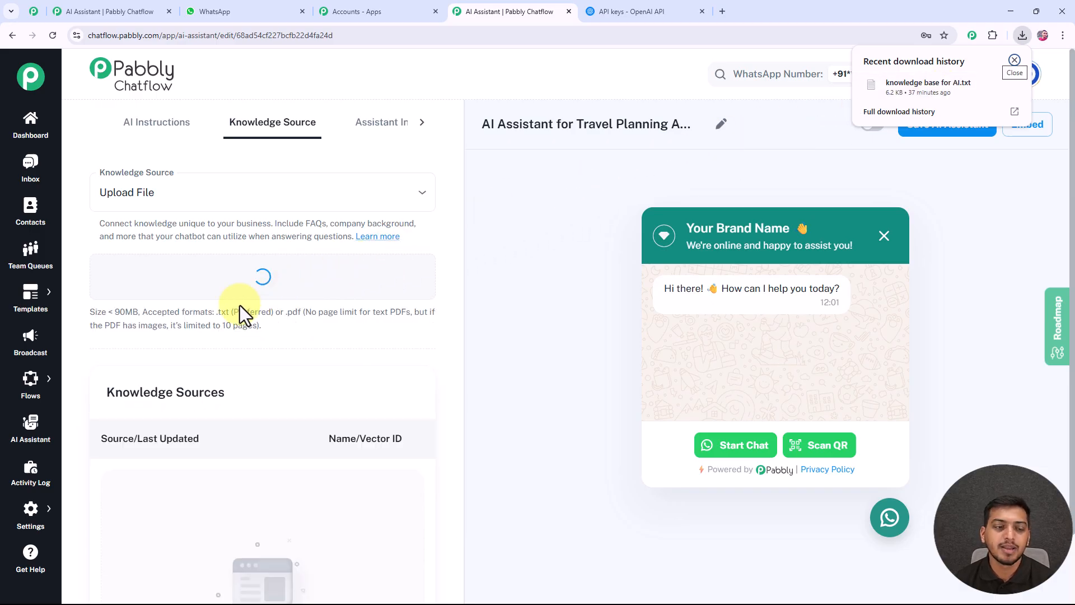
pyautogui.scroll(-2, 278, 303)
pyautogui.scroll(2, 278, 307)
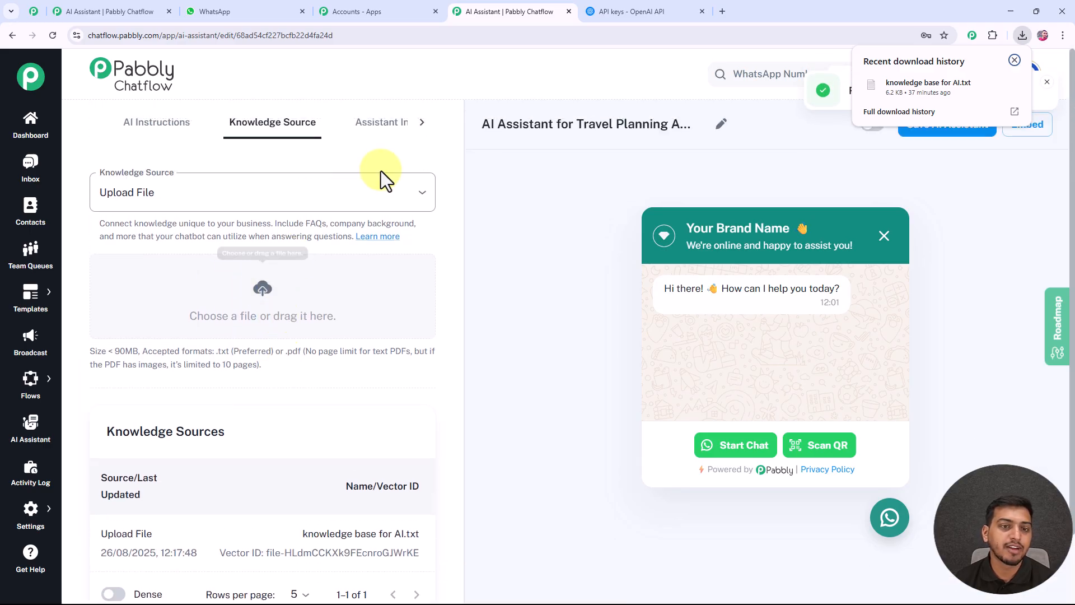
# Set the header display heading name in the assistant interface settings to "Pabbly" and check it in the chat preview.
pyautogui.click(381, 126)
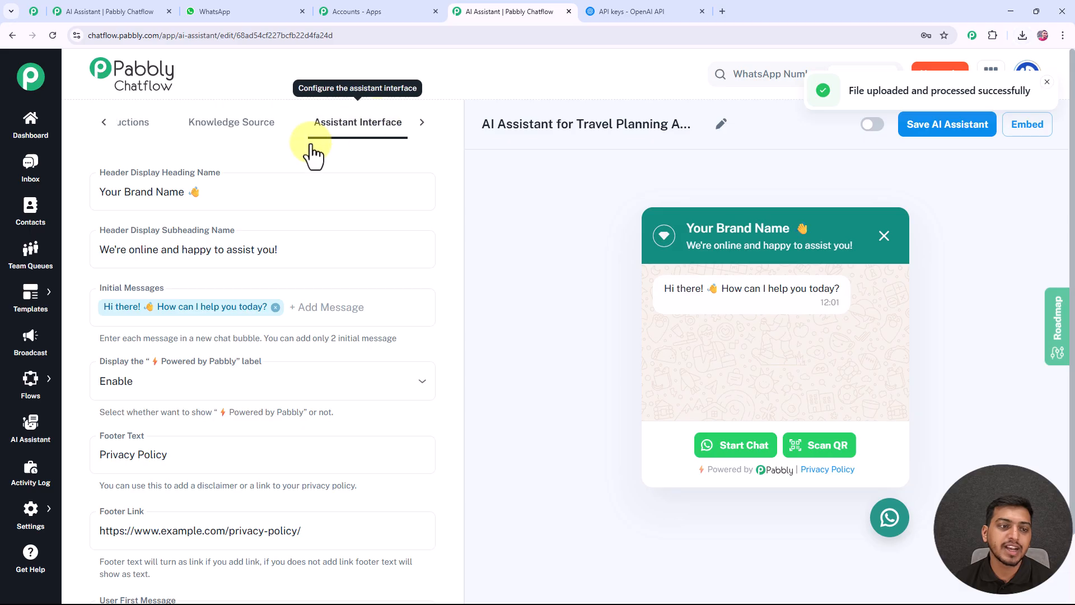
pyautogui.click(229, 190)
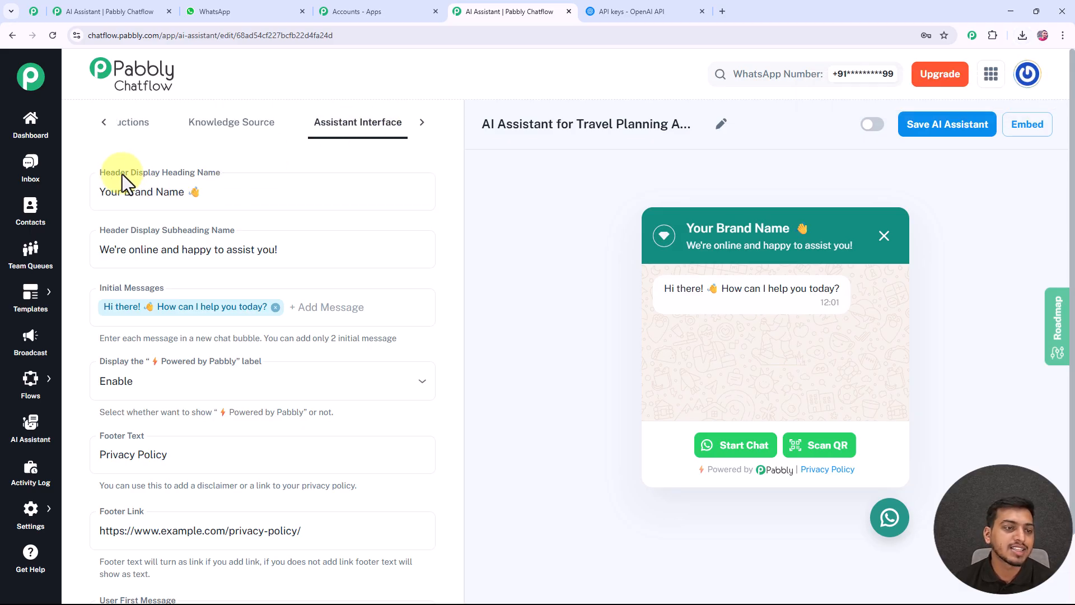
pyautogui.moveTo(211, 192); pyautogui.dragTo(106, 196)
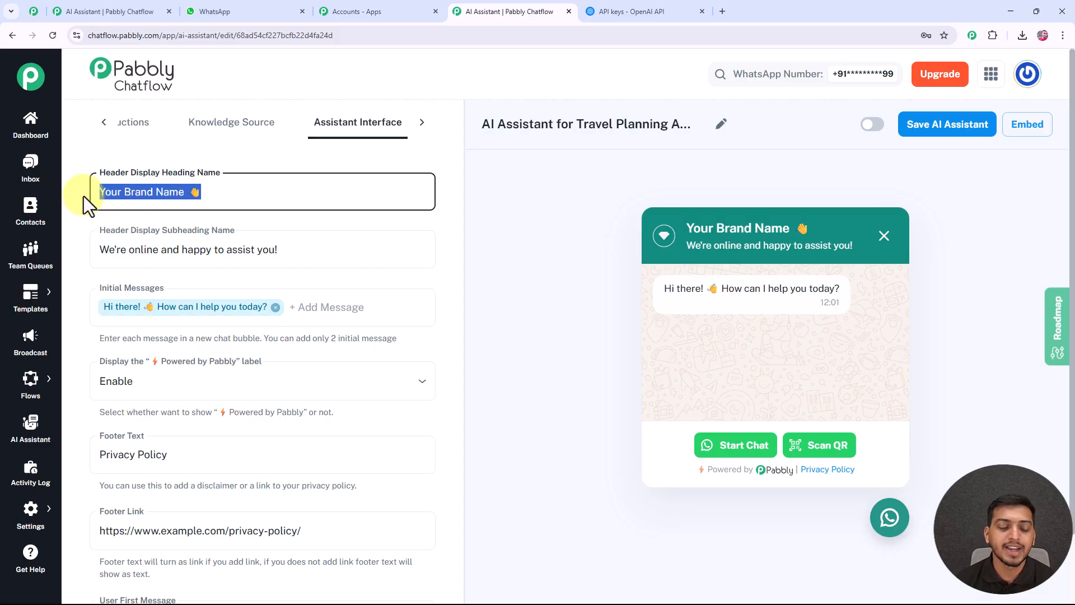
pyautogui.write('Pabbly')
pyautogui.doubleClick(689, 228)
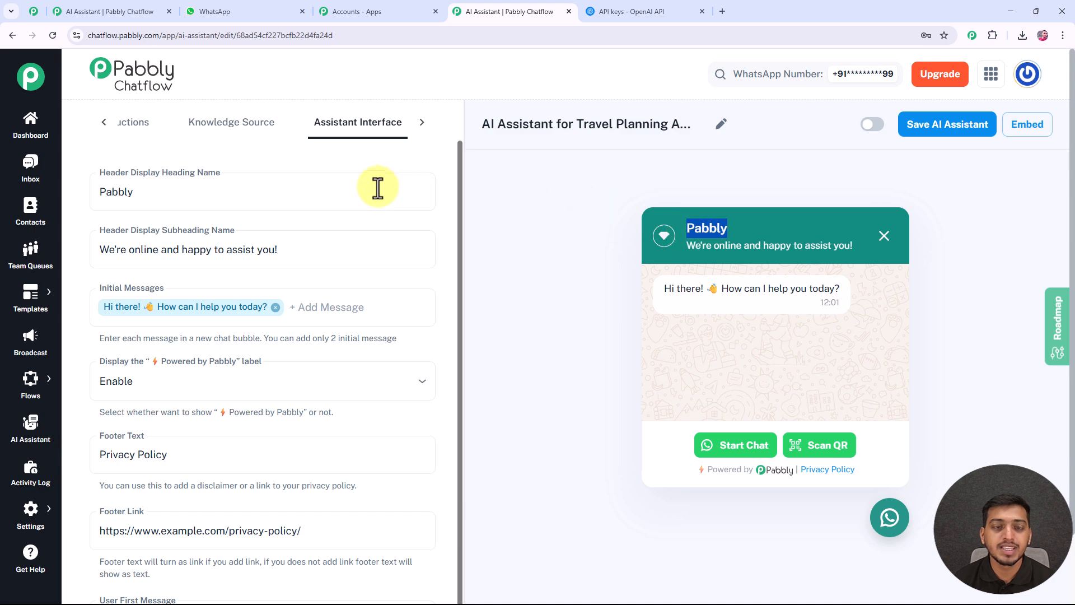
pyautogui.click(753, 234)
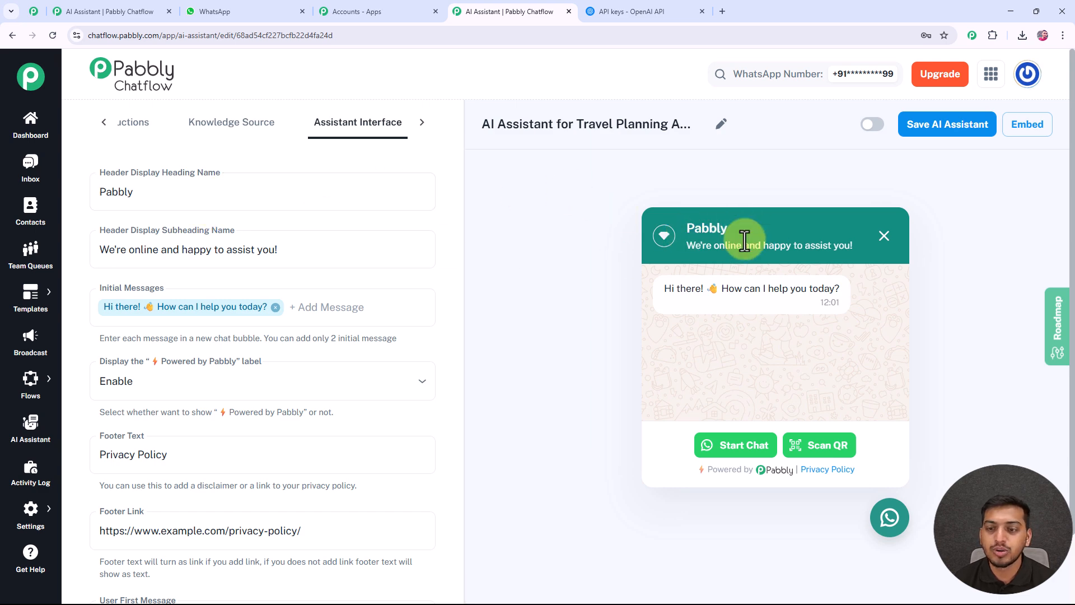
pyautogui.moveTo(738, 233); pyautogui.dragTo(624, 232)
# Review the header subheading text and the initial message settings of the assistant interface.
pyautogui.click(144, 251)
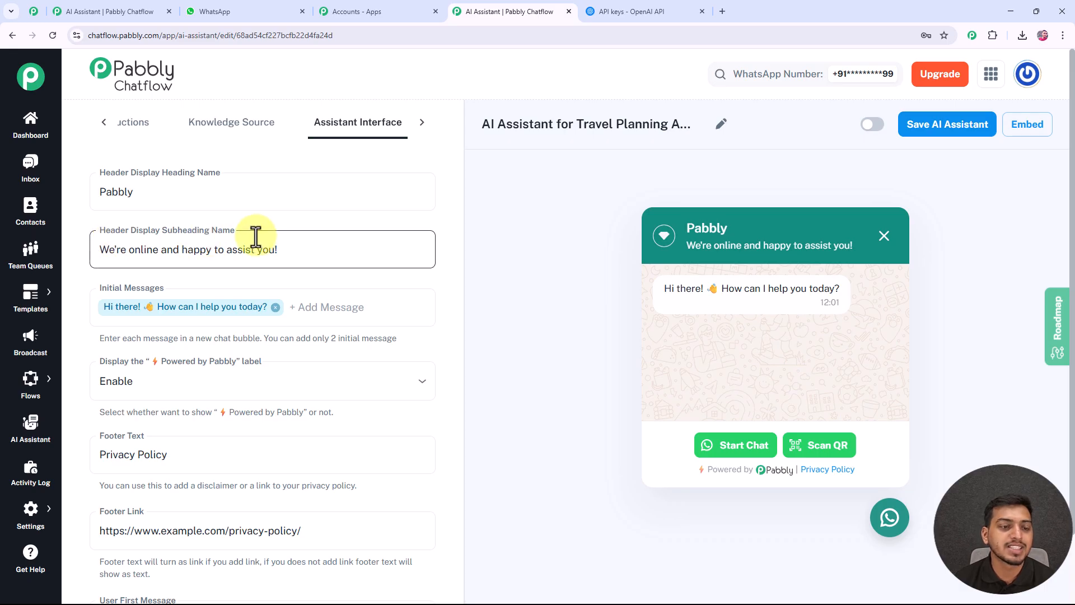
pyautogui.moveTo(100, 250); pyautogui.dragTo(293, 249)
pyautogui.click(293, 249)
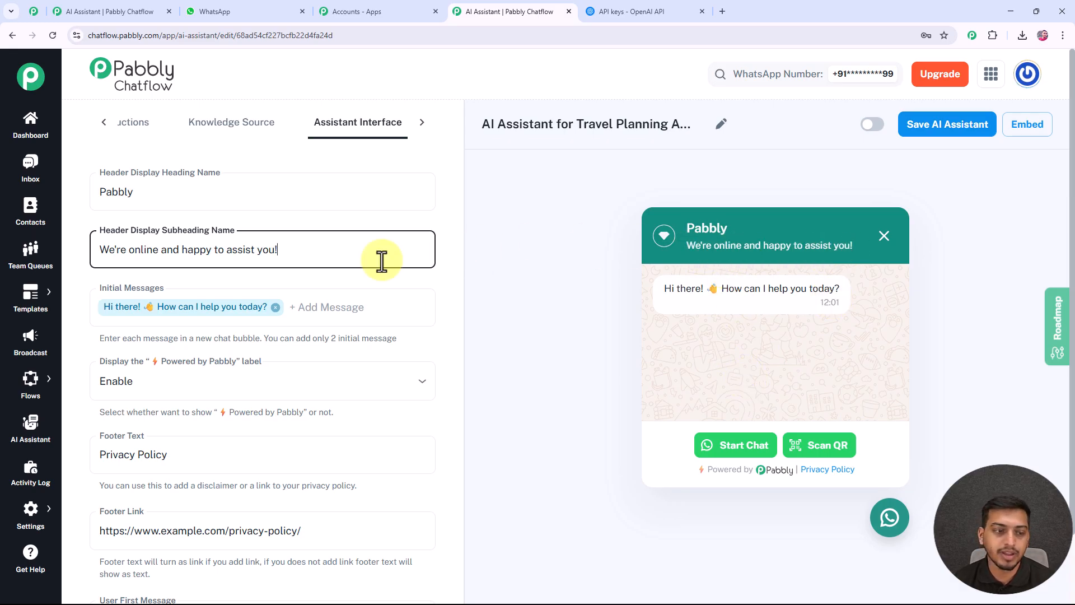
pyautogui.scroll(-1, 180, 288)
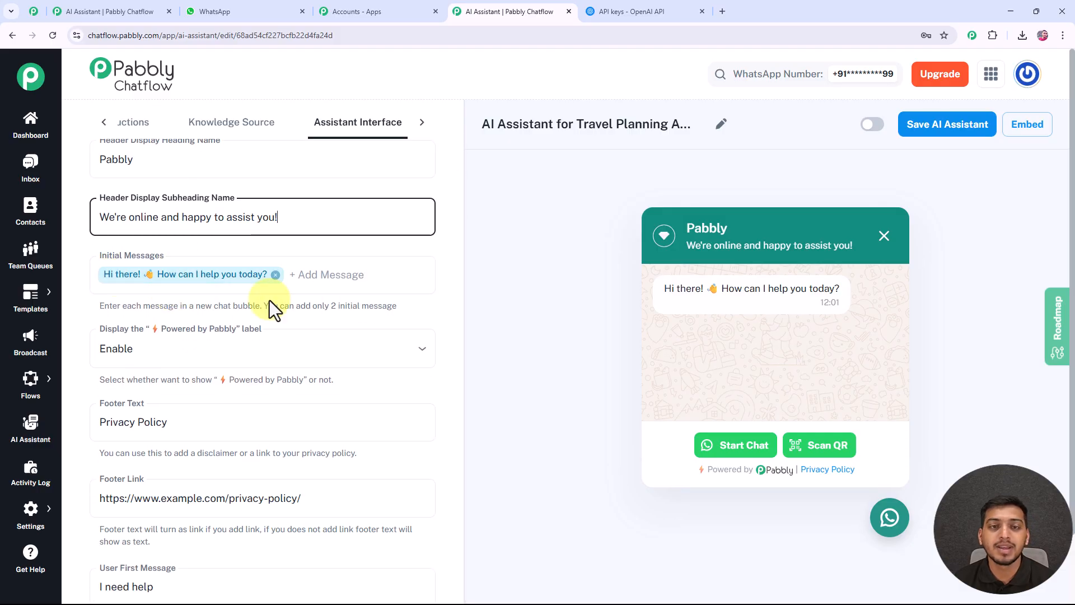
pyautogui.click(240, 278)
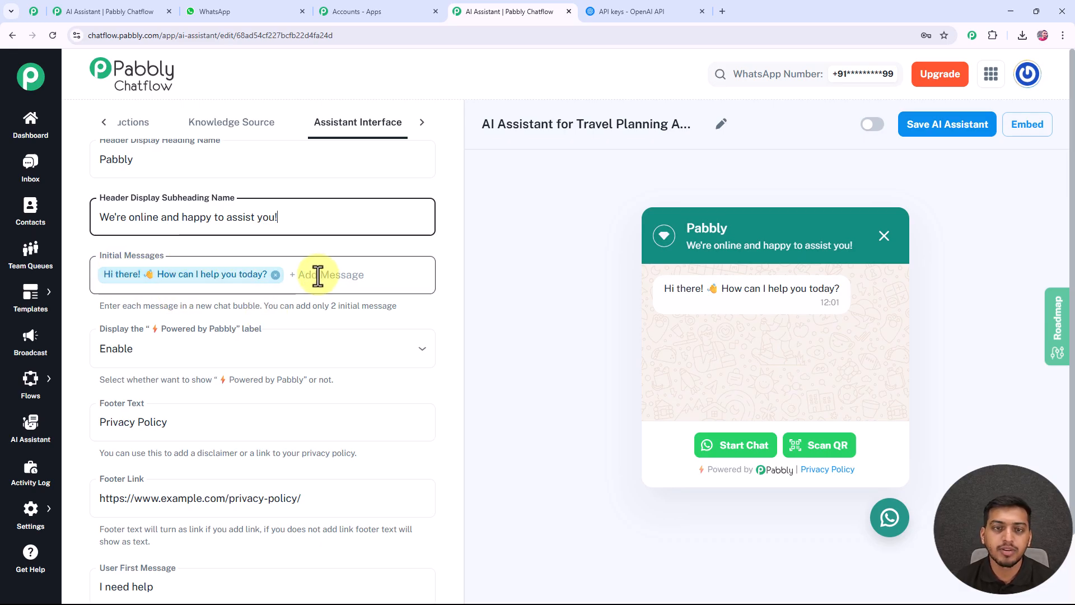
# Try disabling the "Powered by Pabbly" label and enable it again.
pyautogui.scroll(-2, 286, 276)
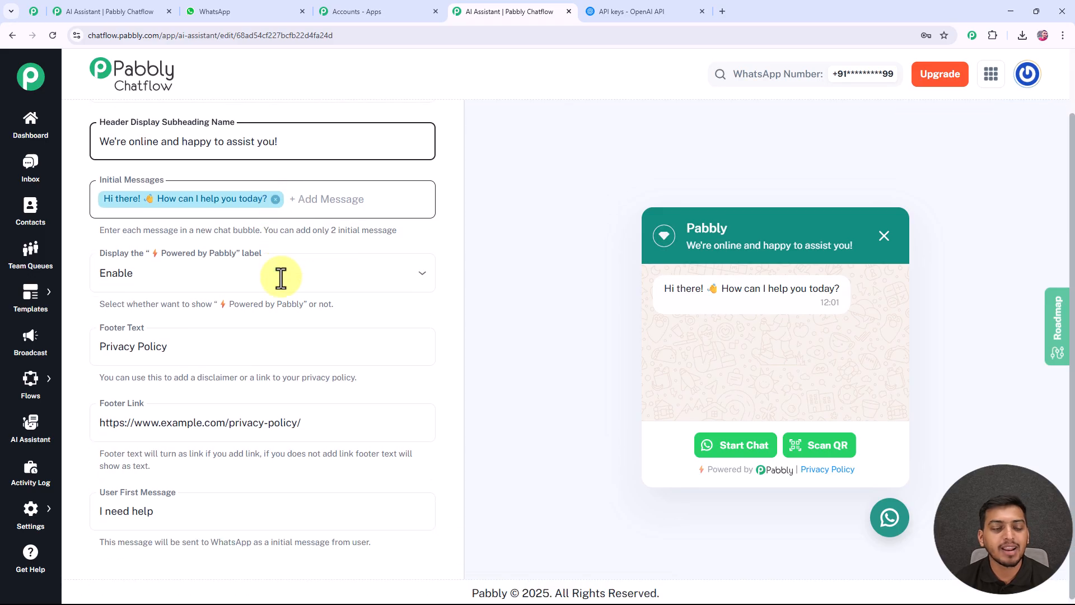
pyautogui.click(151, 269)
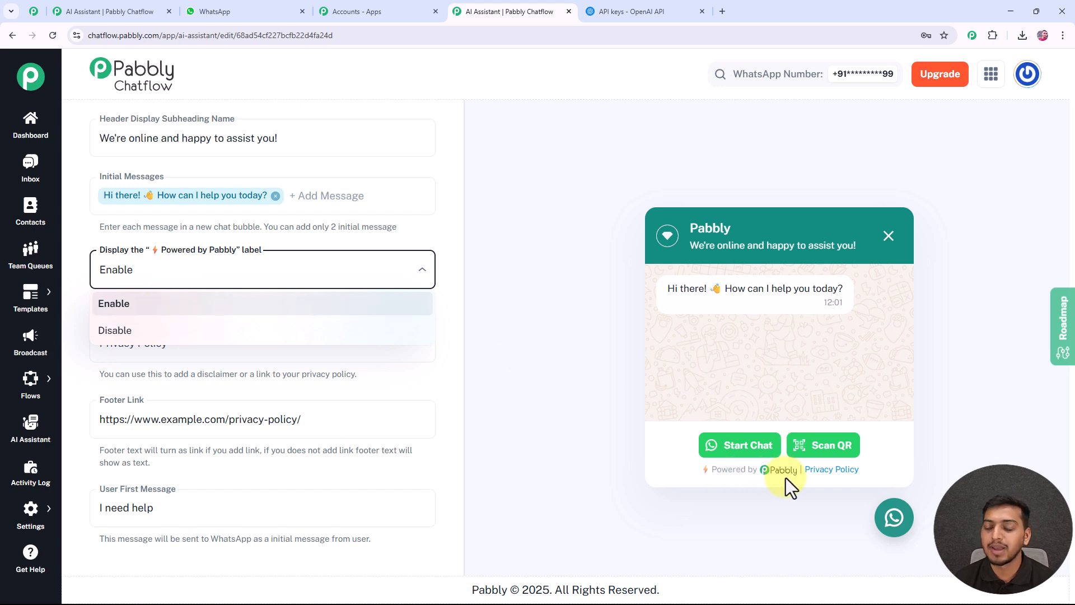
pyautogui.click(109, 330)
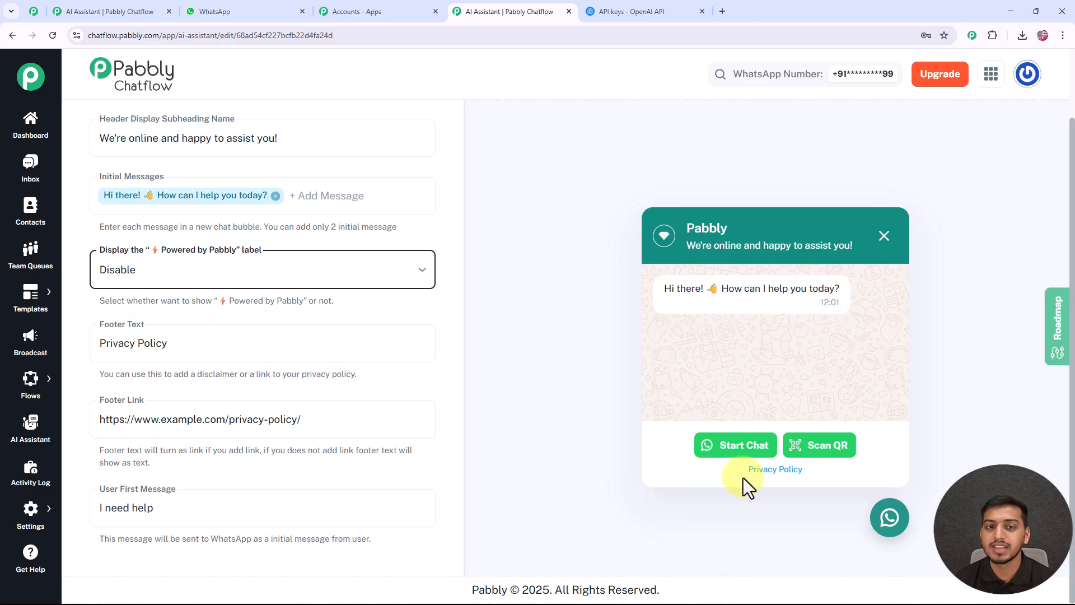
pyautogui.click(246, 283)
pyautogui.click(232, 304)
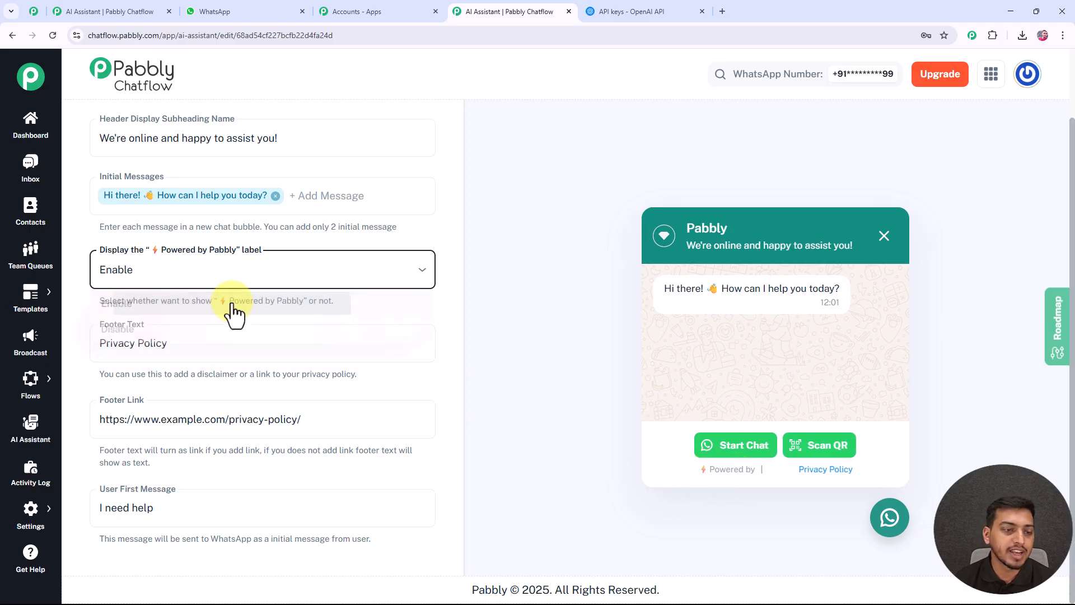
# Review the footer text, the footer link and the user first message of the assistant interface.
pyautogui.click(112, 341)
pyautogui.click(111, 426)
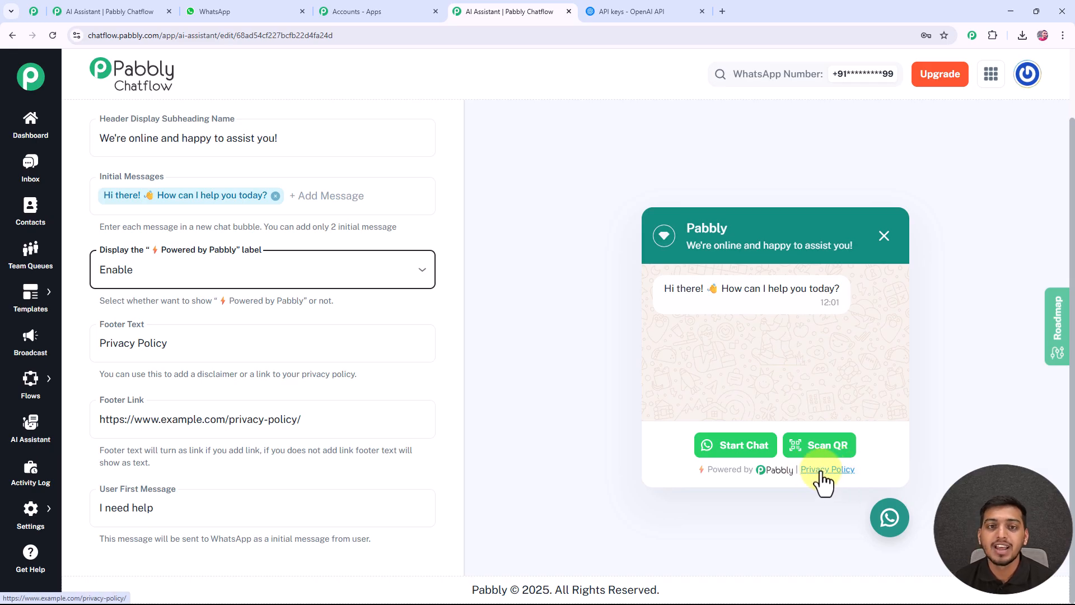
pyautogui.click(169, 344)
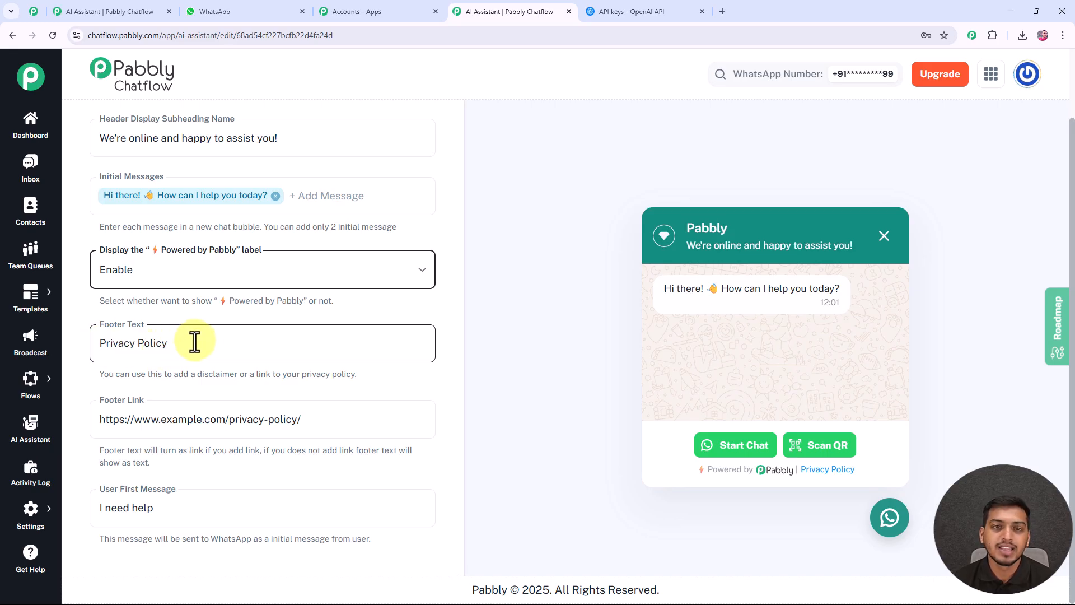
pyautogui.click(112, 420)
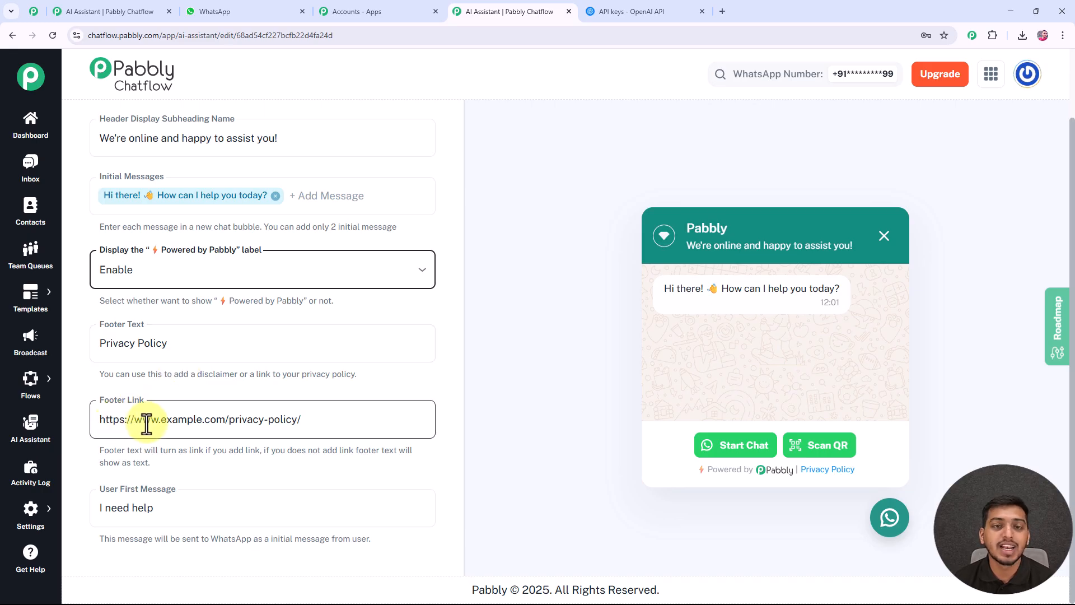
pyautogui.click(107, 500)
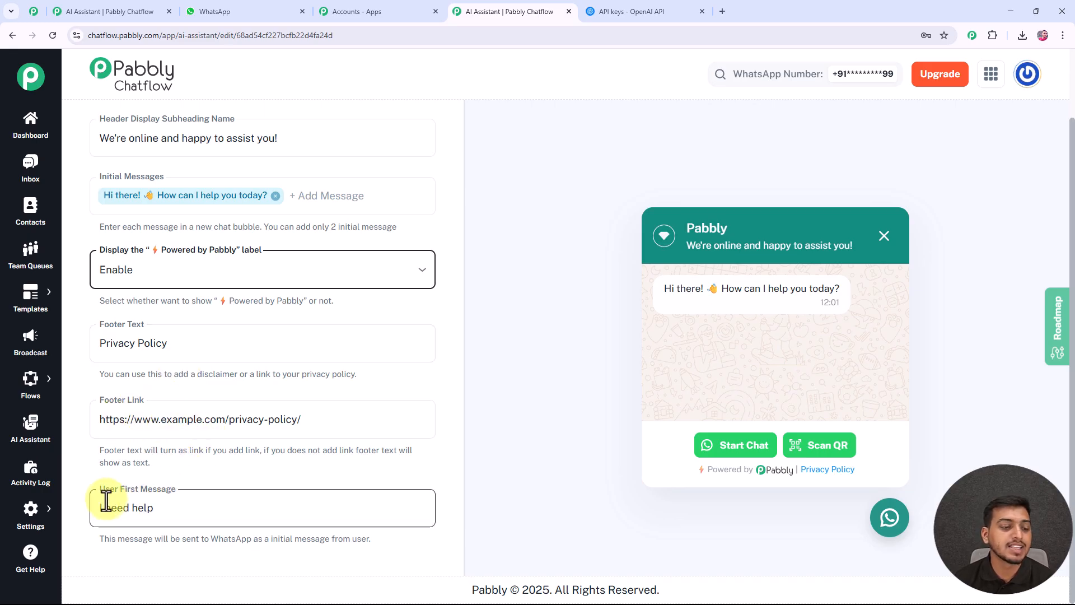
pyautogui.moveTo(103, 509); pyautogui.dragTo(166, 511)
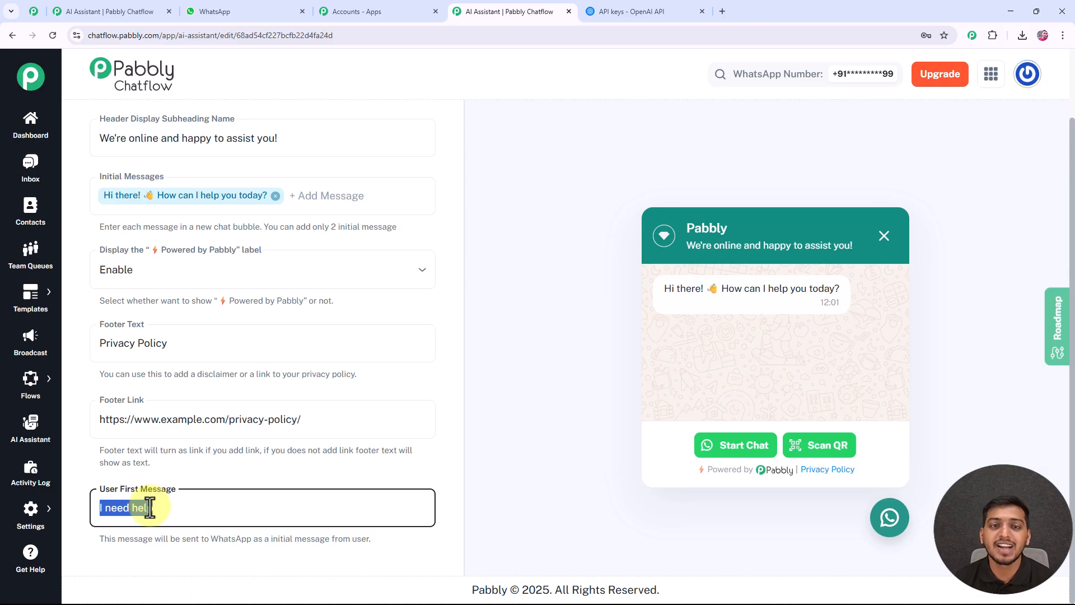
pyautogui.click(173, 474)
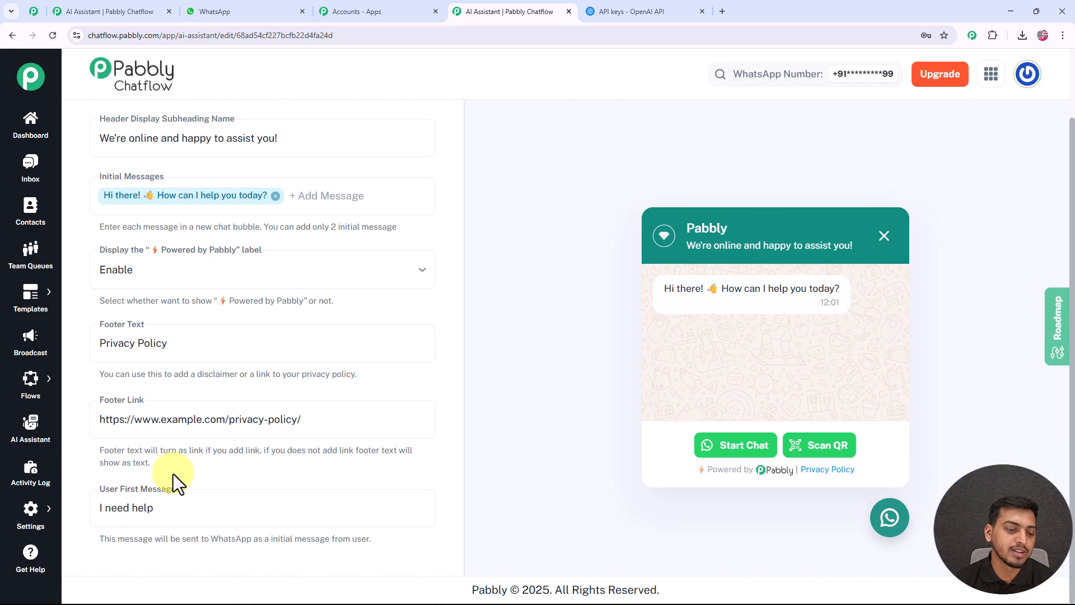
pyautogui.scroll(3, 392, 364)
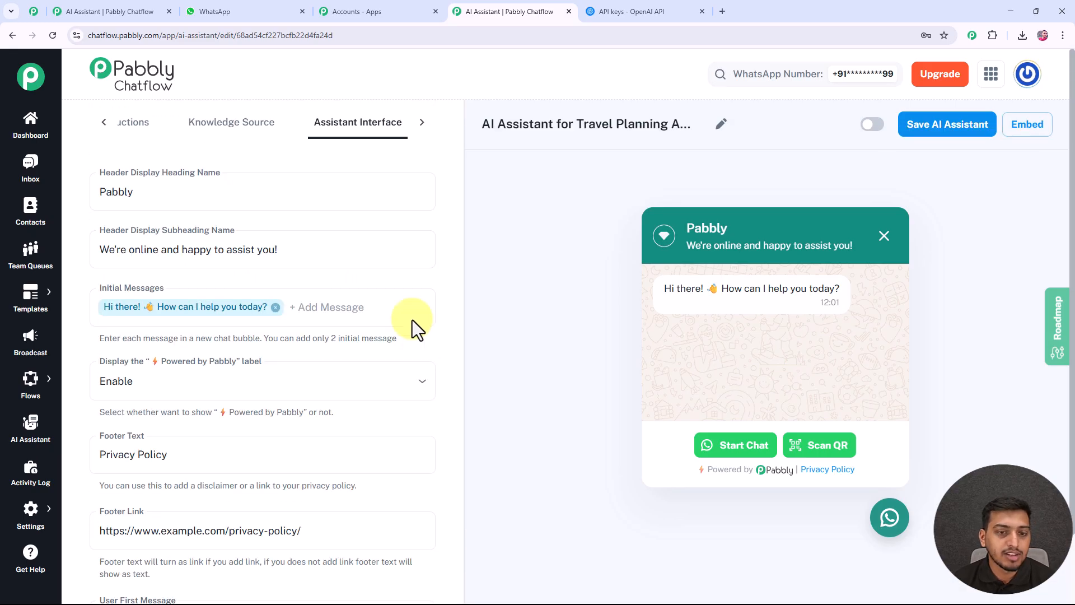
# Examine the styling options for theme mode, assistant shape, colors, and the profile and background pictures.
pyautogui.click(422, 122)
pyautogui.click(386, 124)
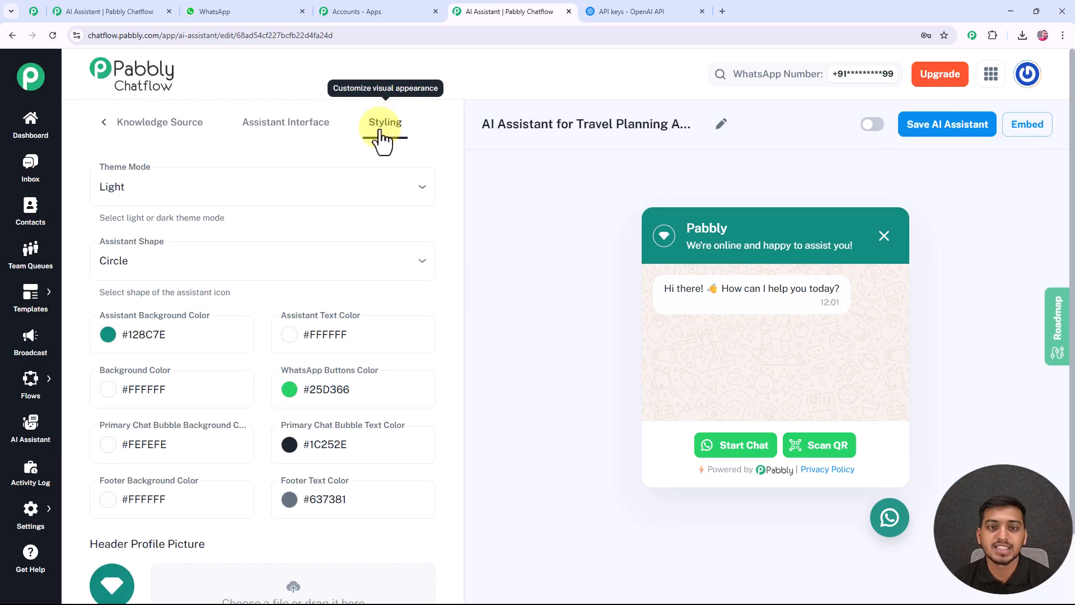
pyautogui.click(219, 191)
pyautogui.click(171, 221)
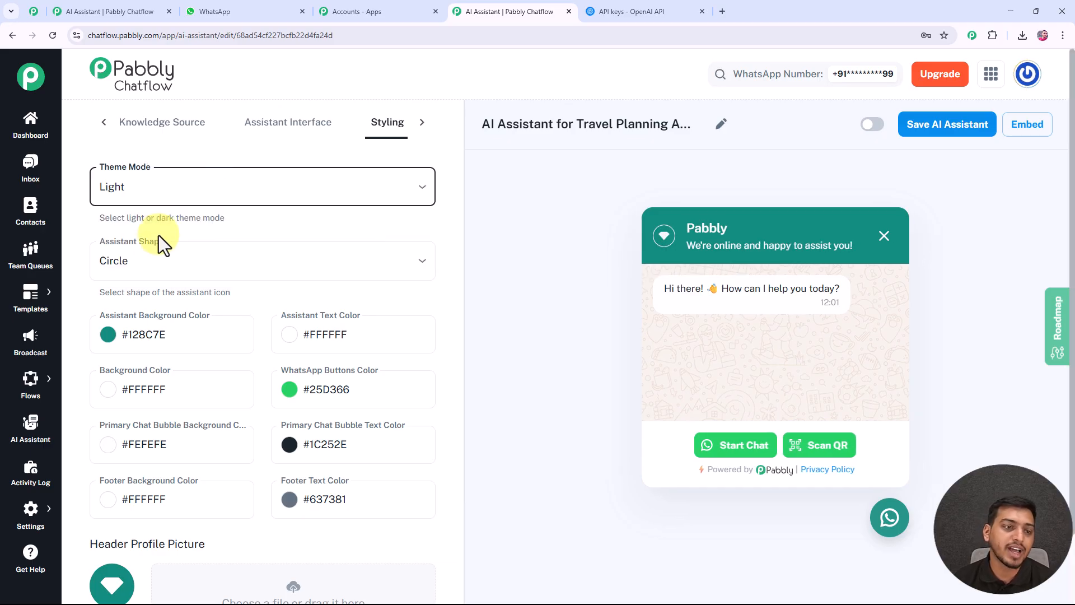
pyautogui.click(150, 264)
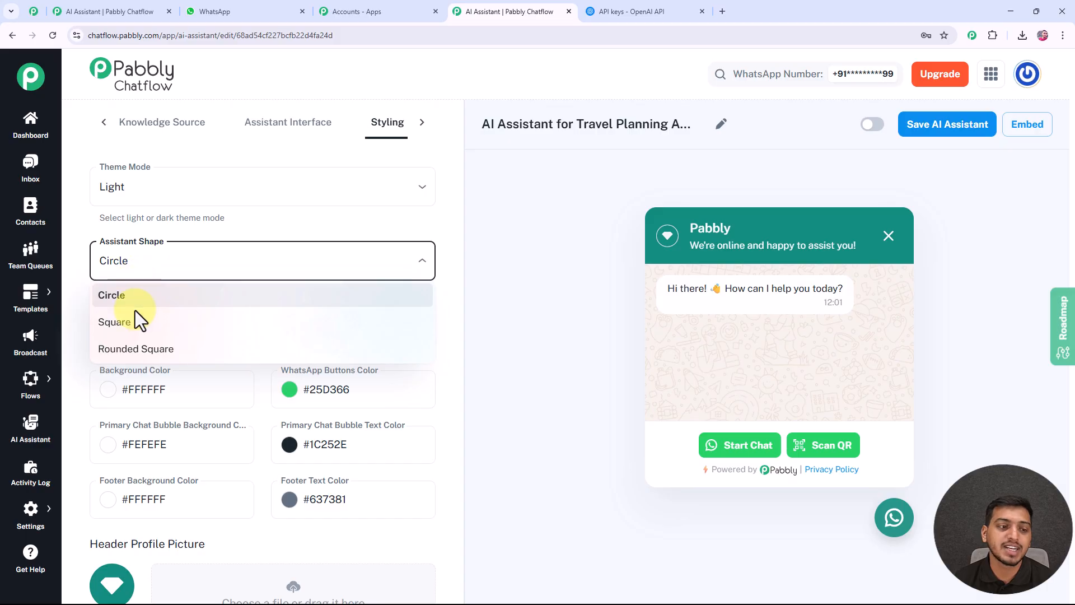
pyautogui.click(221, 212)
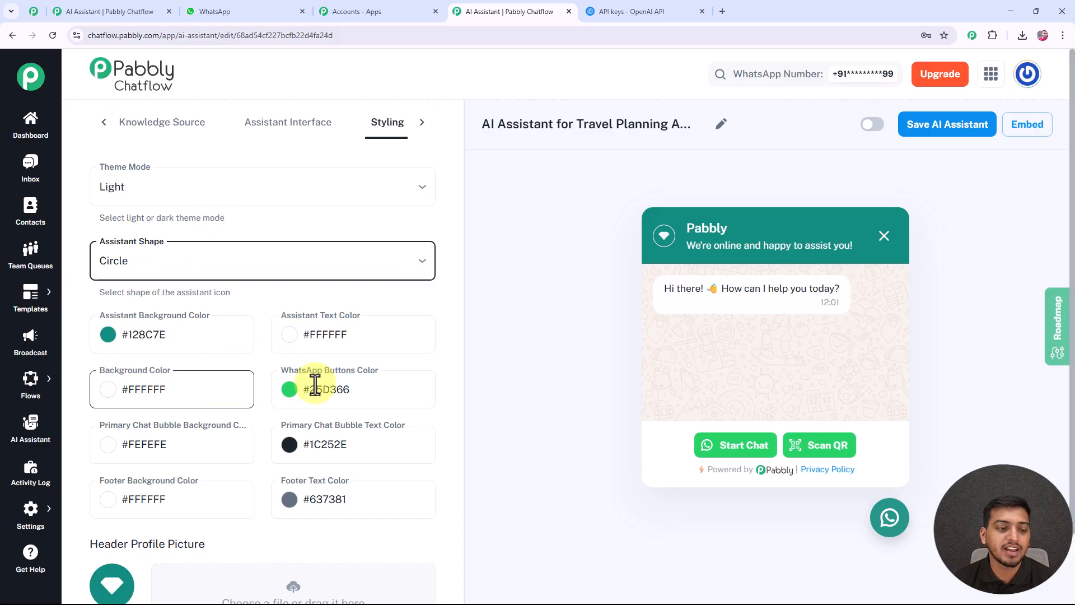
pyautogui.scroll(-3, 172, 392)
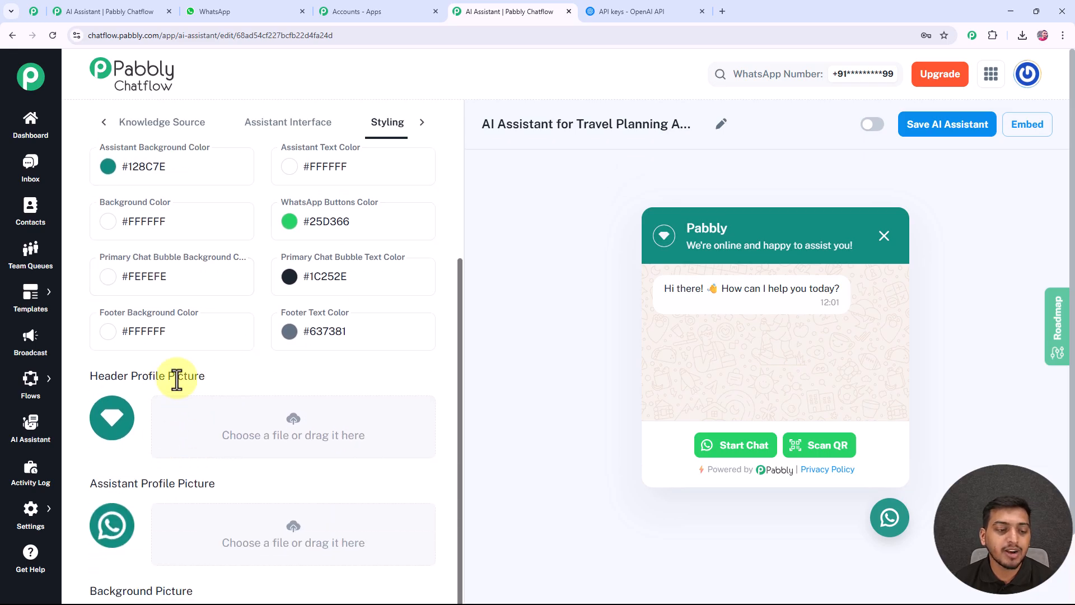
pyautogui.scroll(-1, 168, 392)
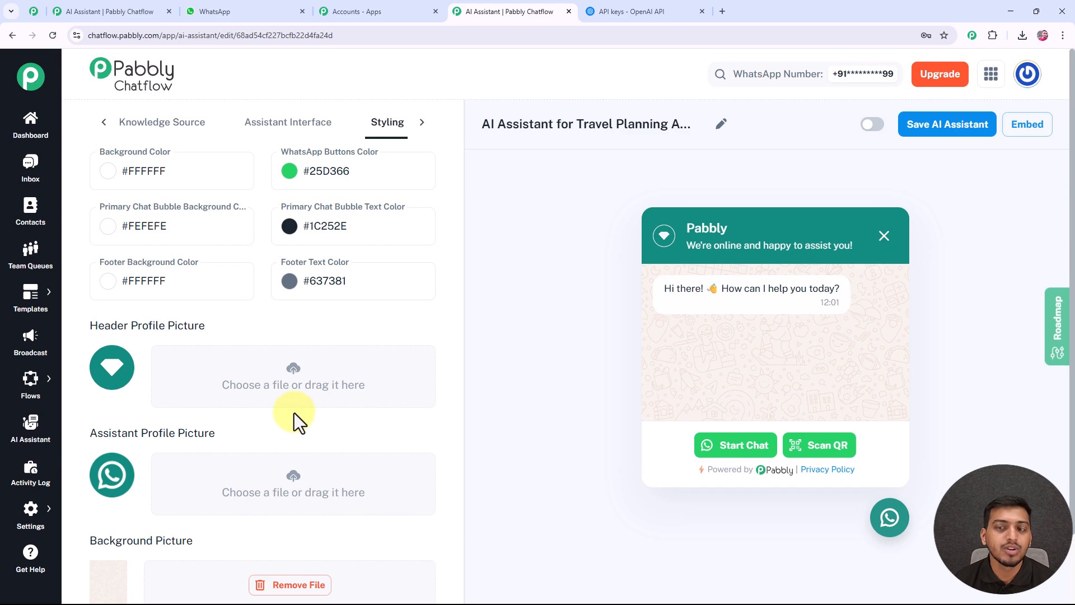
pyautogui.scroll(4, 294, 412)
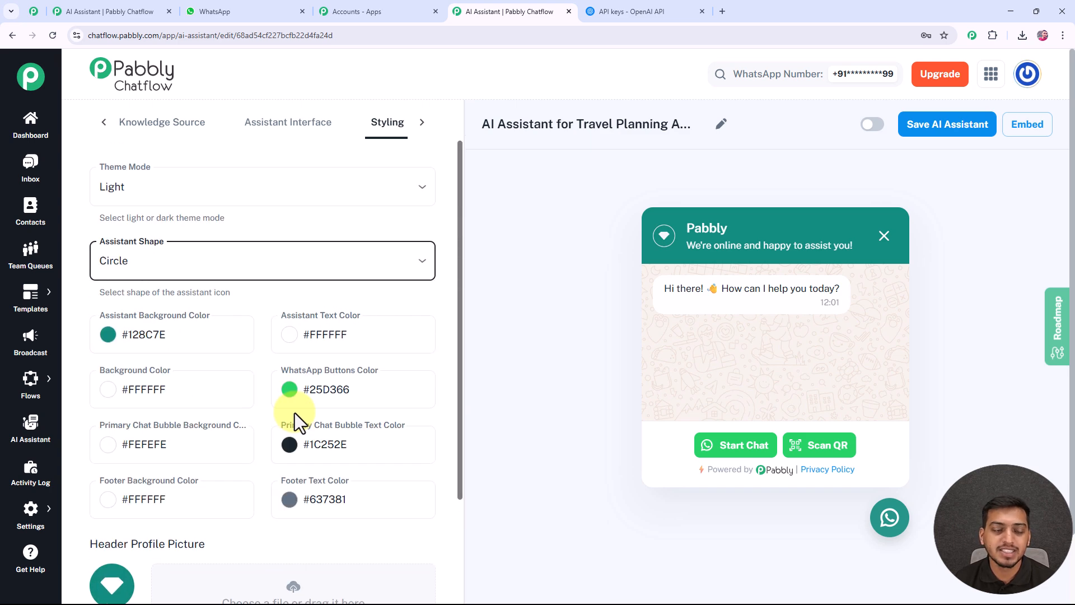
# Activate the travel planning AI assistant and save it.
pyautogui.click(873, 125)
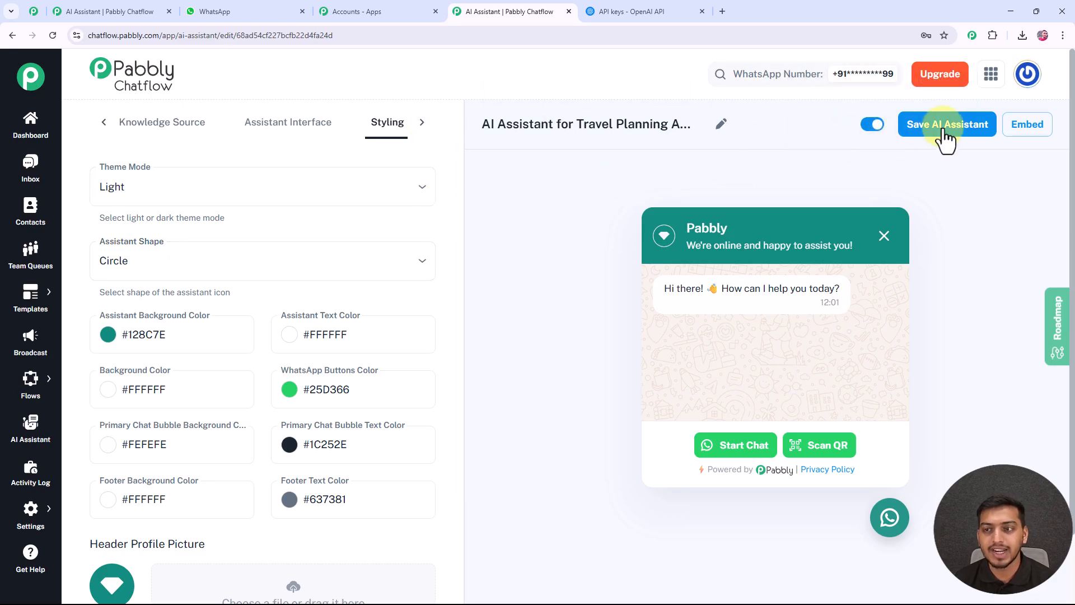
pyautogui.click(962, 132)
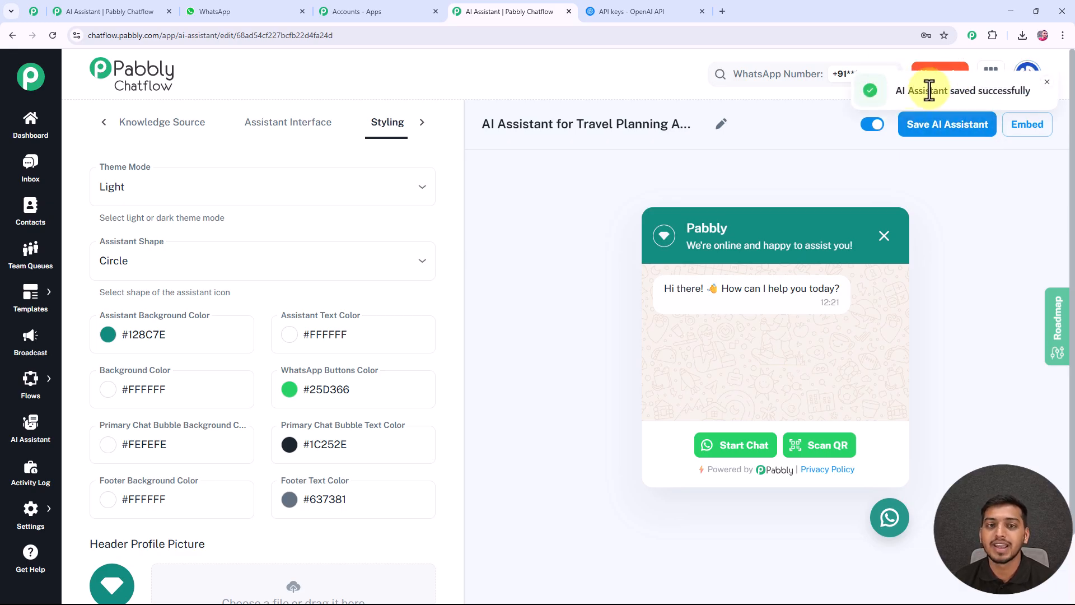
# Open the assistant's embed script, highlight the full code to review it, and close the embed dialog.
pyautogui.click(1032, 133)
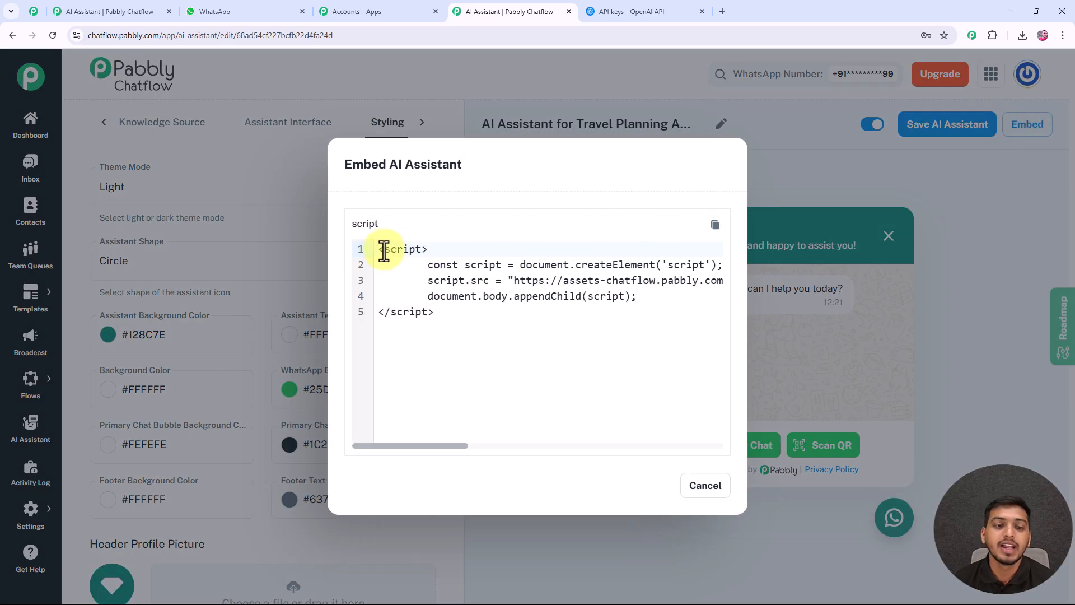
pyautogui.moveTo(379, 249); pyautogui.dragTo(440, 317)
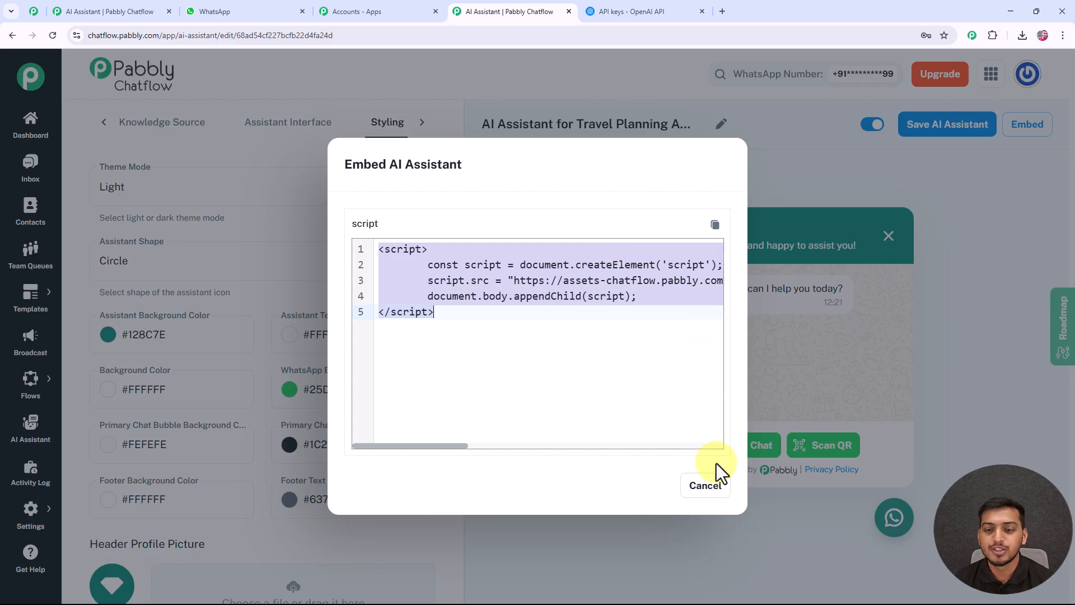
pyautogui.click(703, 486)
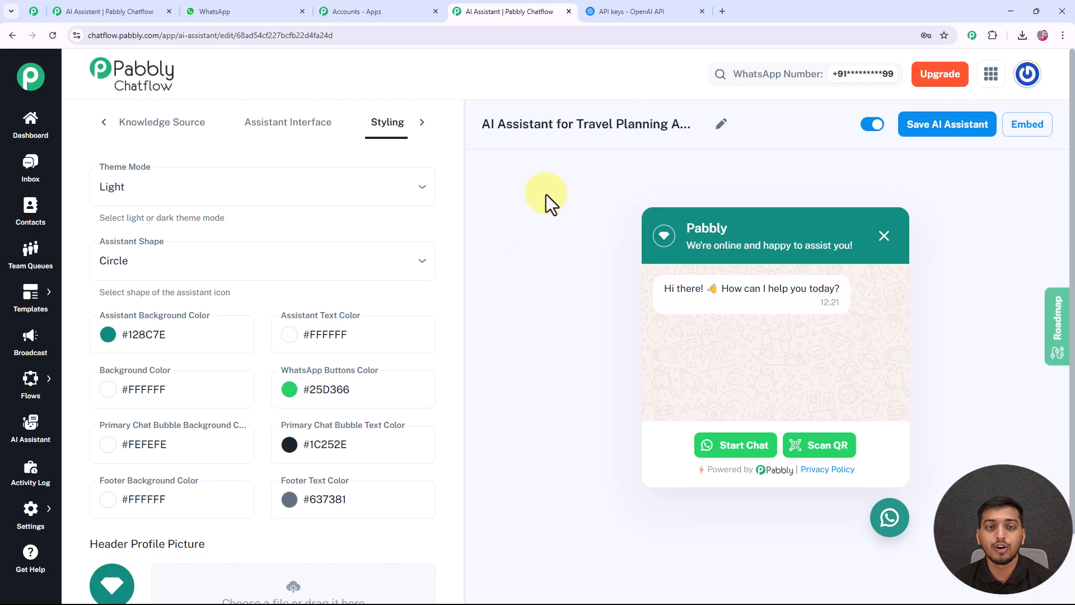
# Enable AI Assistant for Travel Planning Assistance on the most recent conversation in the inbox and review that chat.
pyautogui.click(31, 167)
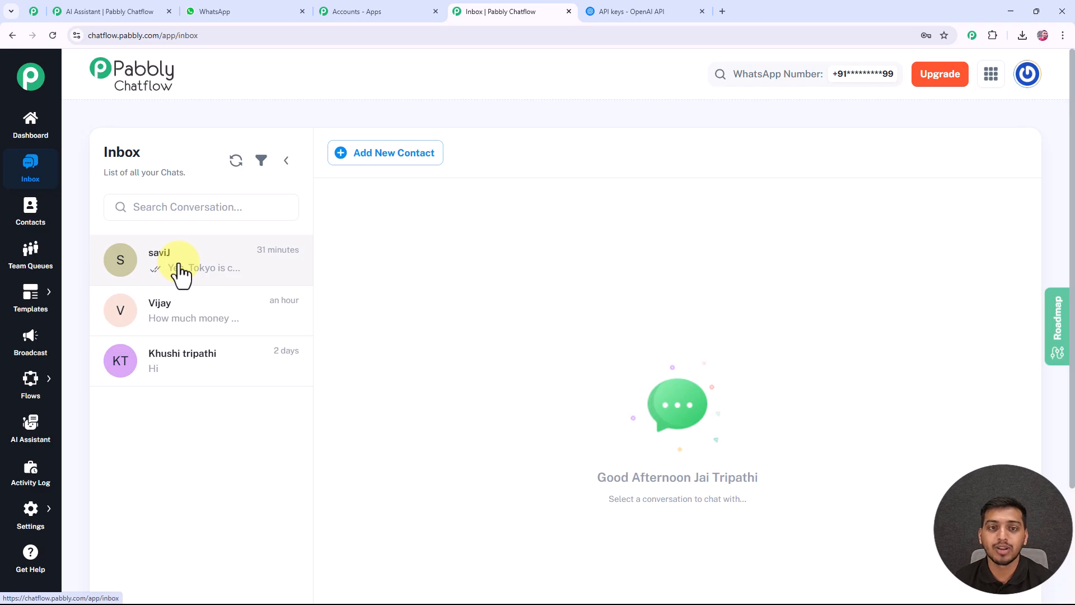
pyautogui.click(178, 272)
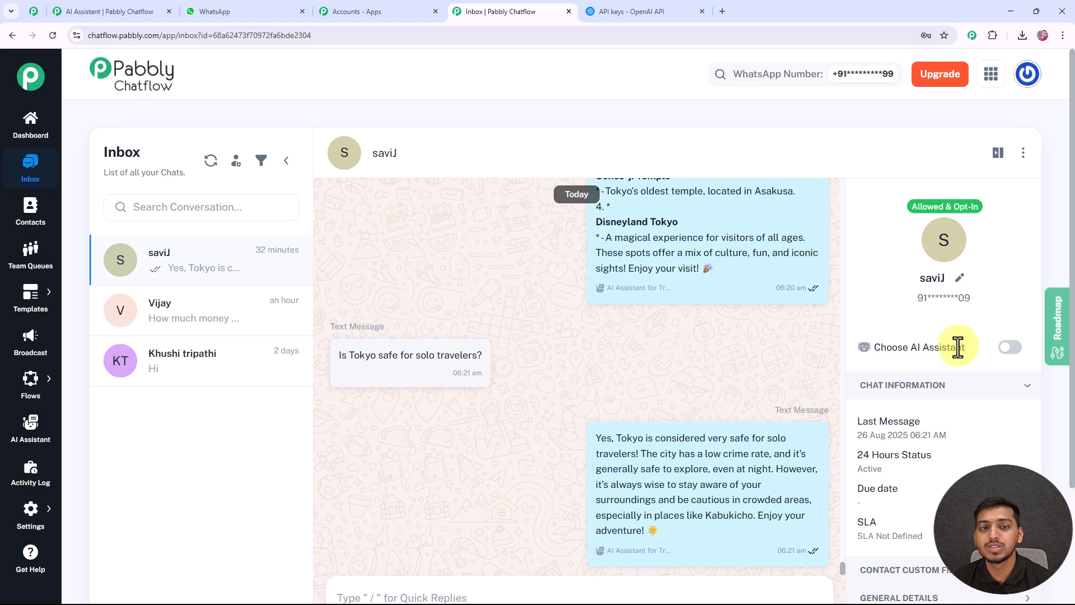
pyautogui.click(1005, 348)
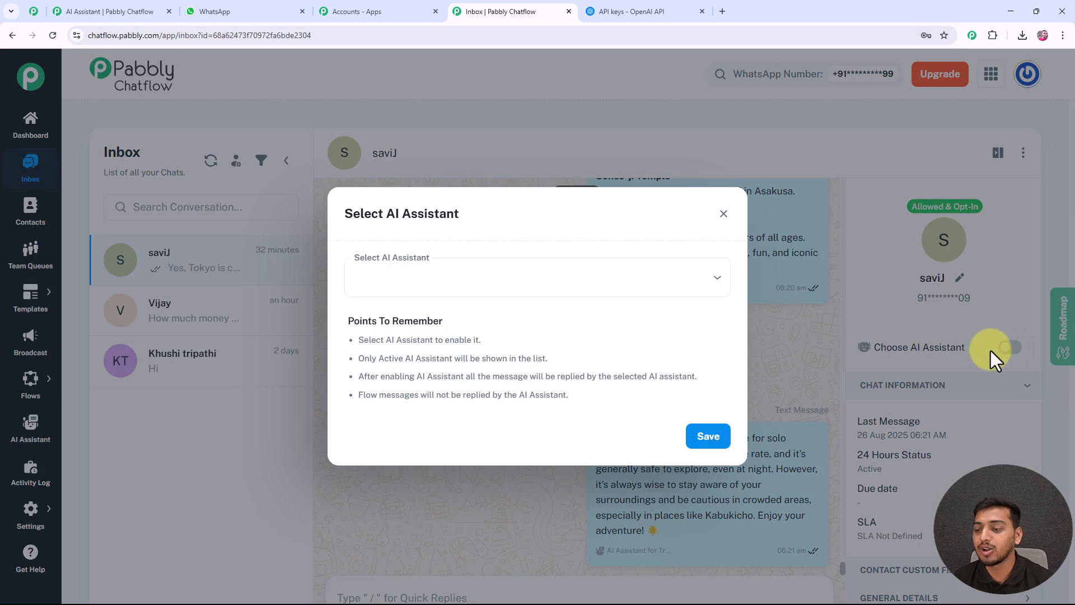
pyautogui.click(629, 283)
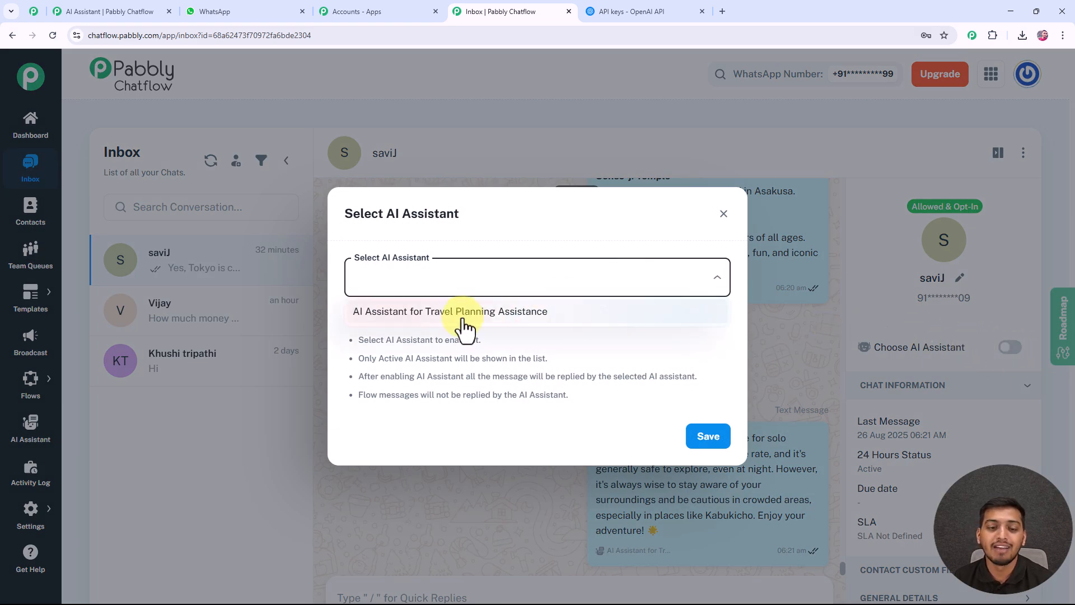
pyautogui.click(458, 315)
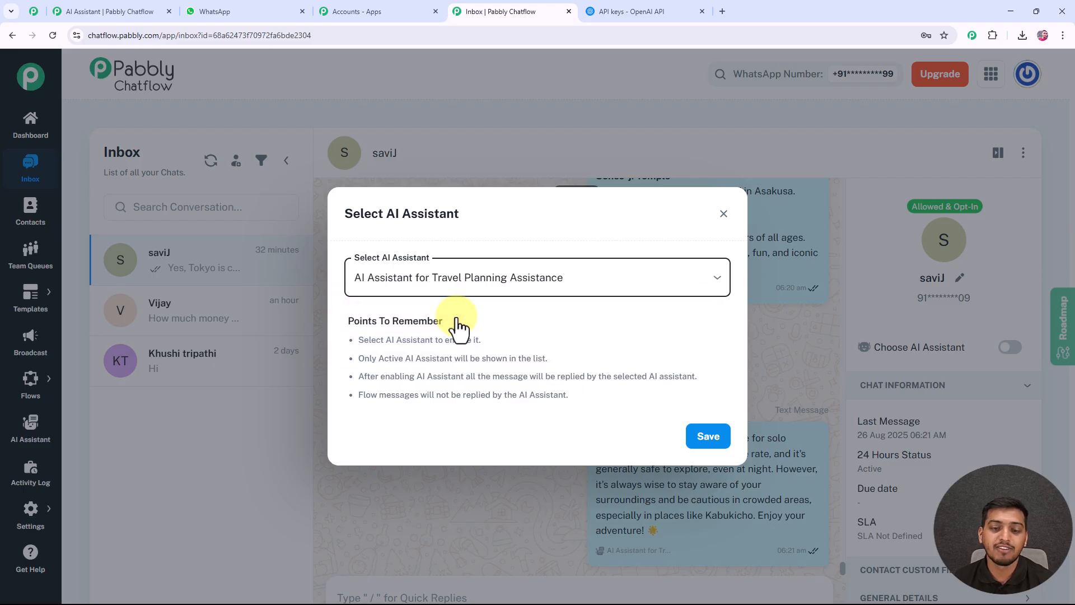
pyautogui.click(710, 438)
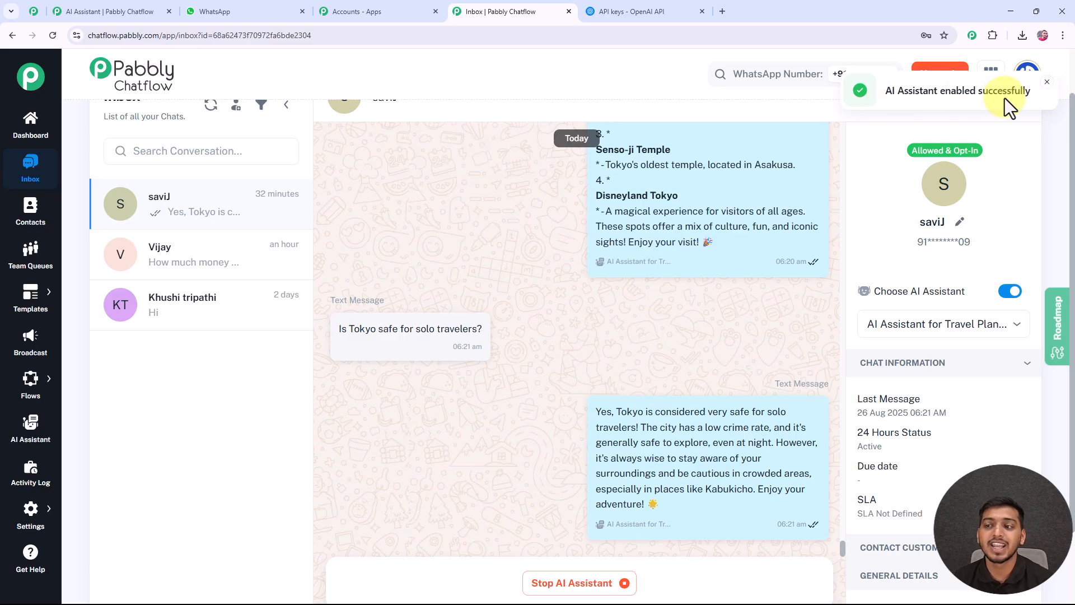
pyautogui.scroll(-2, 680, 329)
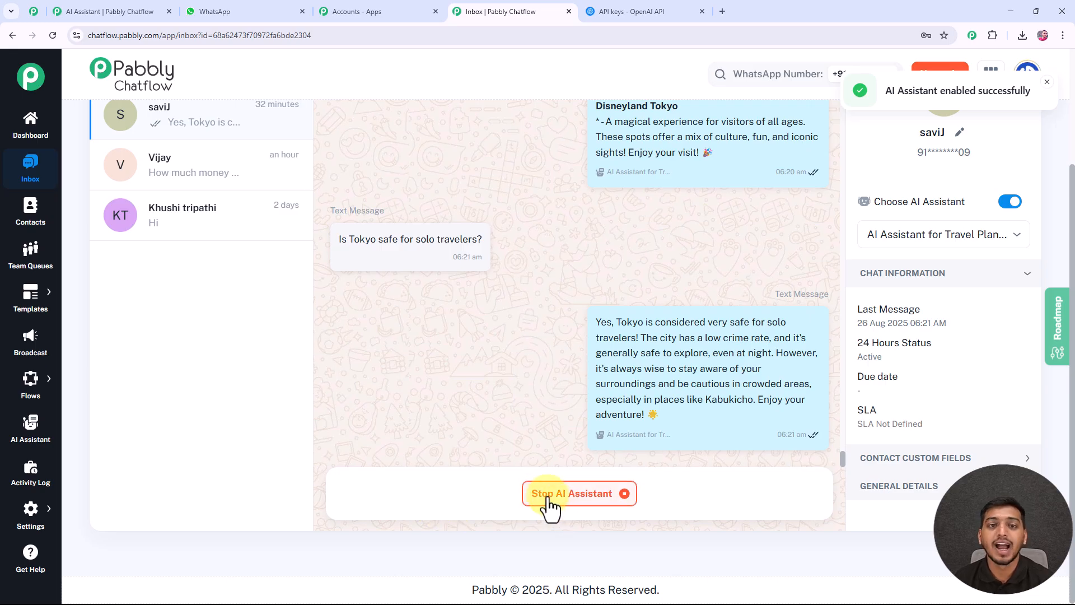
pyautogui.scroll(2, 548, 497)
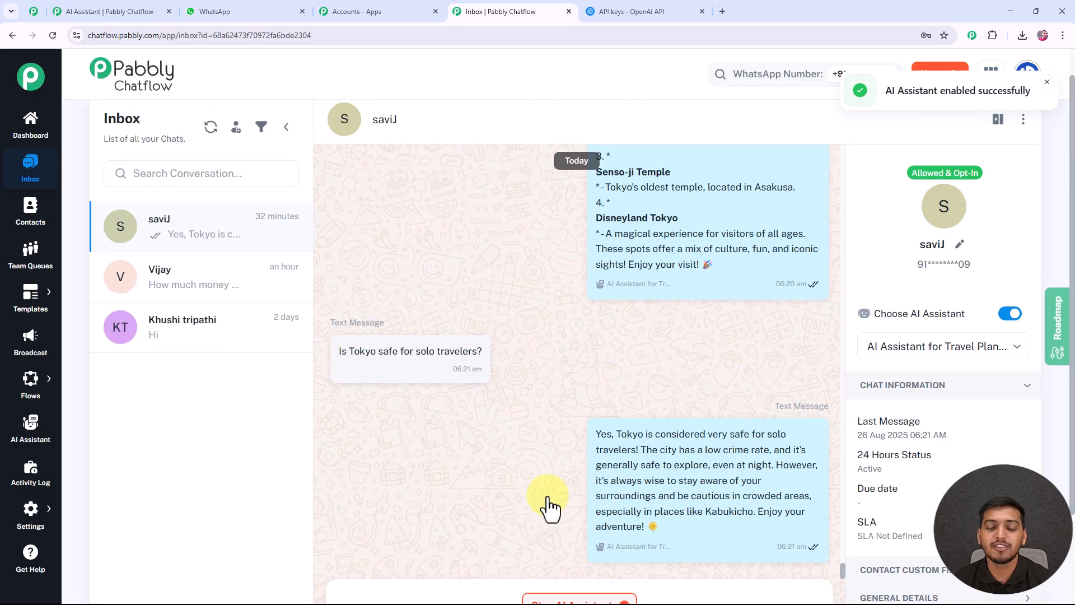
pyautogui.scroll(-2, 542, 497)
pyautogui.scroll(3, 543, 495)
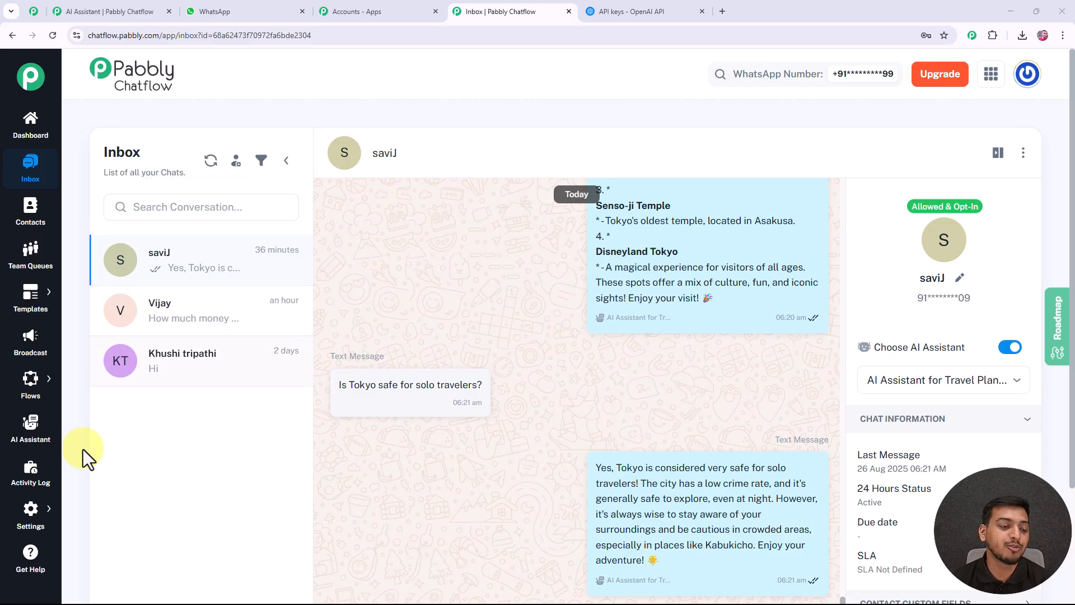
# Enable AI Auto Replies in the AI Auto-Reply Settings of the Inbox Settings.
pyautogui.click(31, 510)
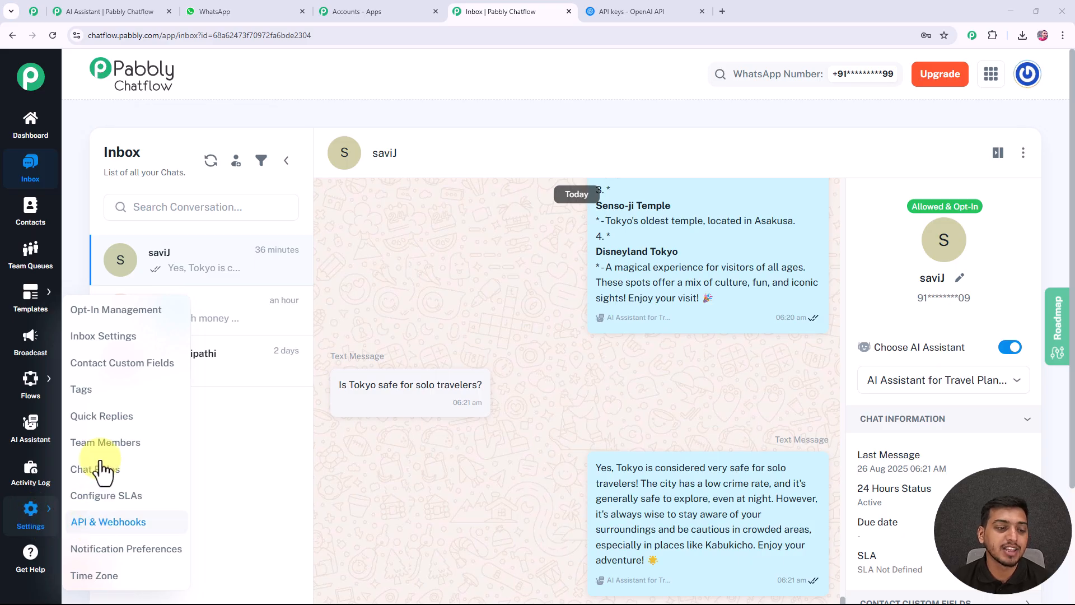
pyautogui.click(110, 337)
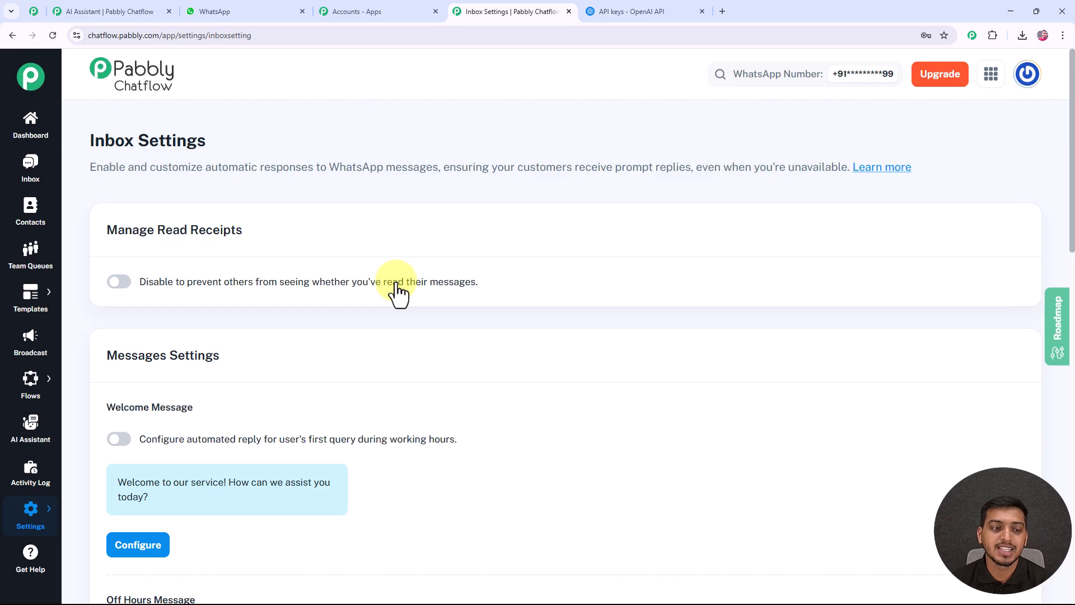
pyautogui.scroll(-15, 398, 291)
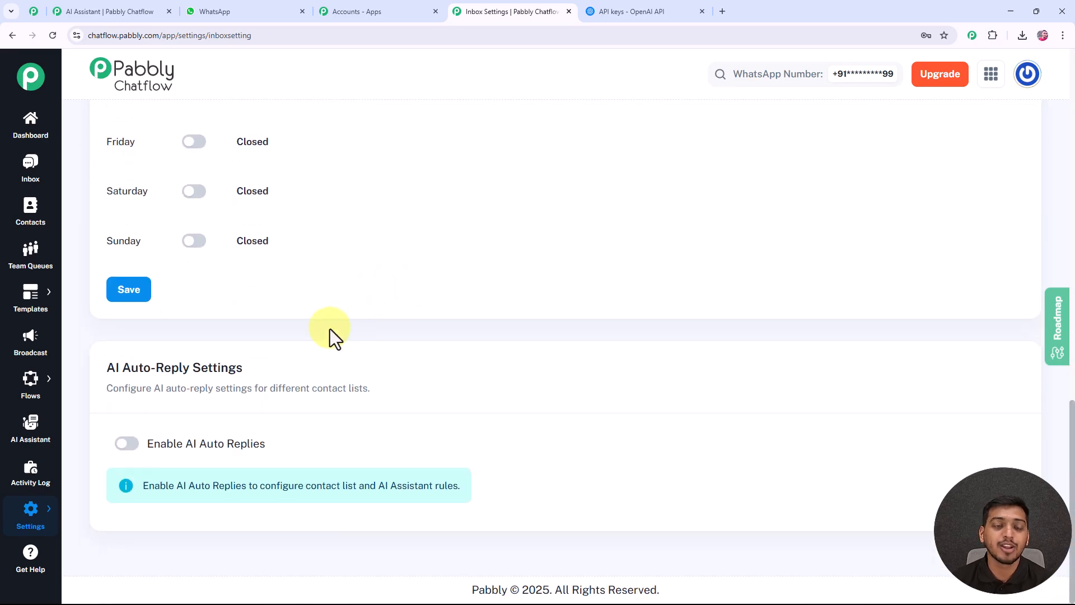
pyautogui.click(127, 444)
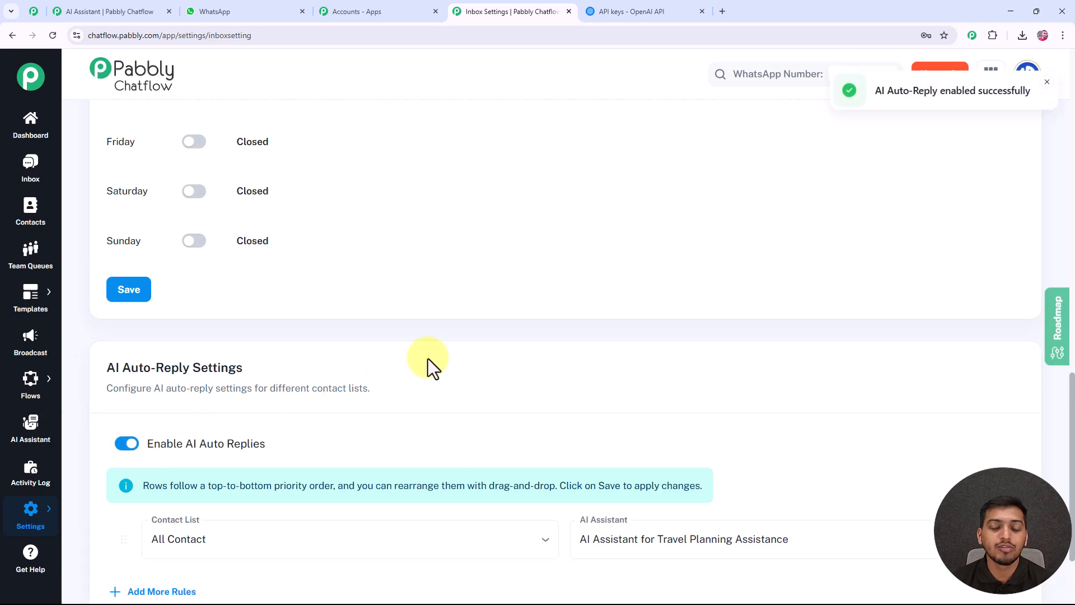
# Assign AI Assistant for Travel Planning Assistance to the All Contact list in the auto-reply rule and save it.
pyautogui.scroll(-2, 428, 359)
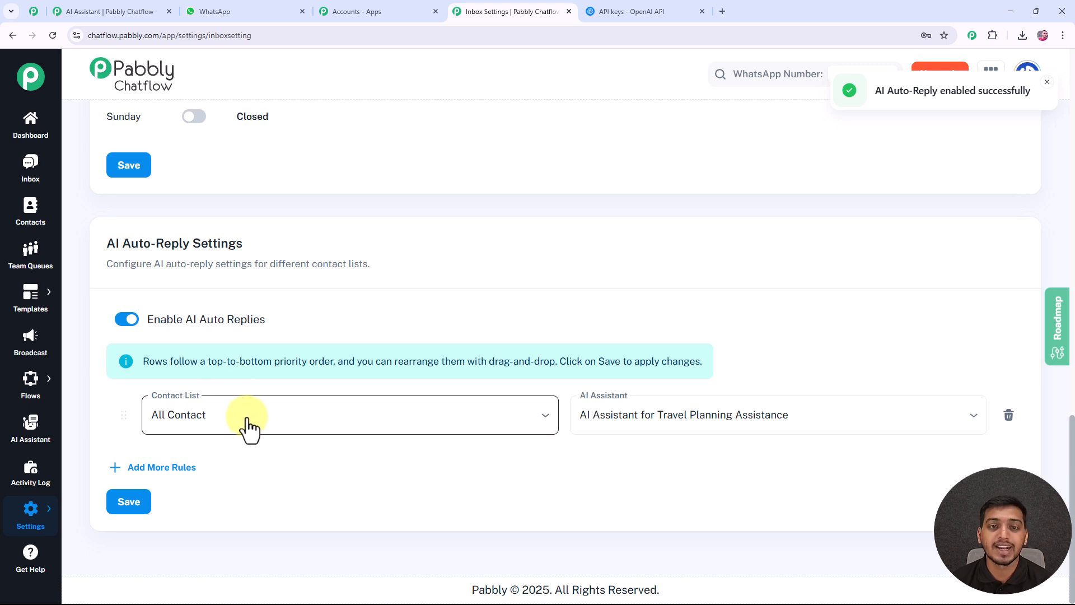
pyautogui.click(286, 422)
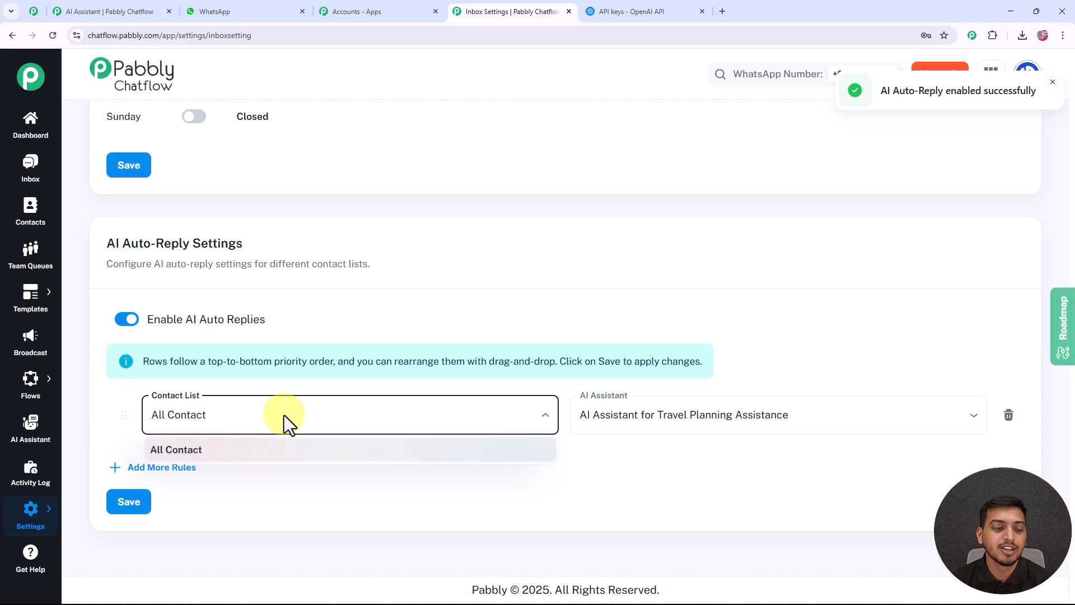
pyautogui.click(246, 450)
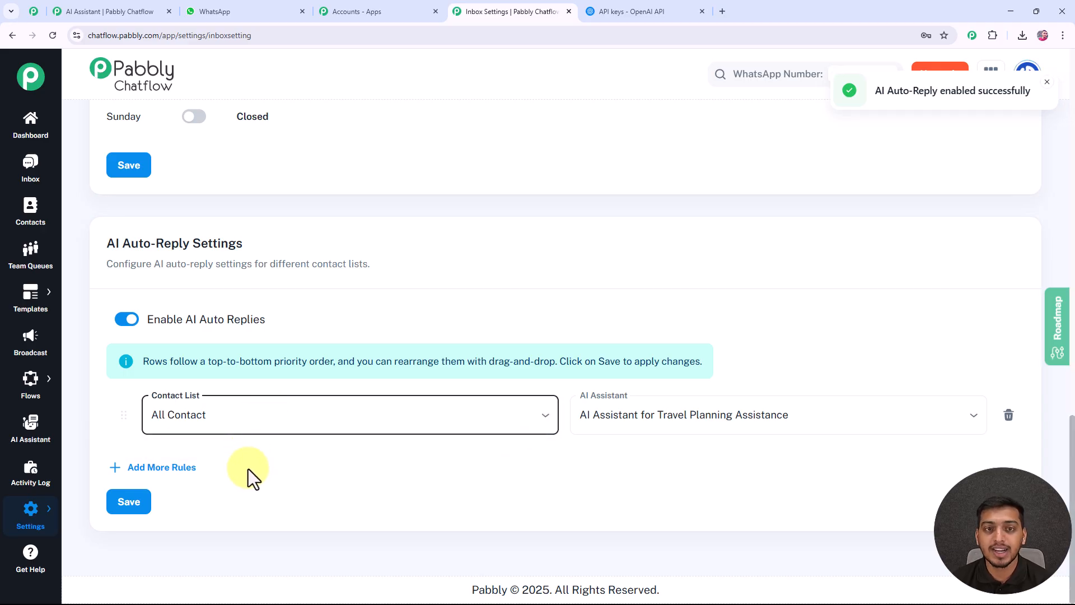
pyautogui.click(256, 431)
pyautogui.click(280, 448)
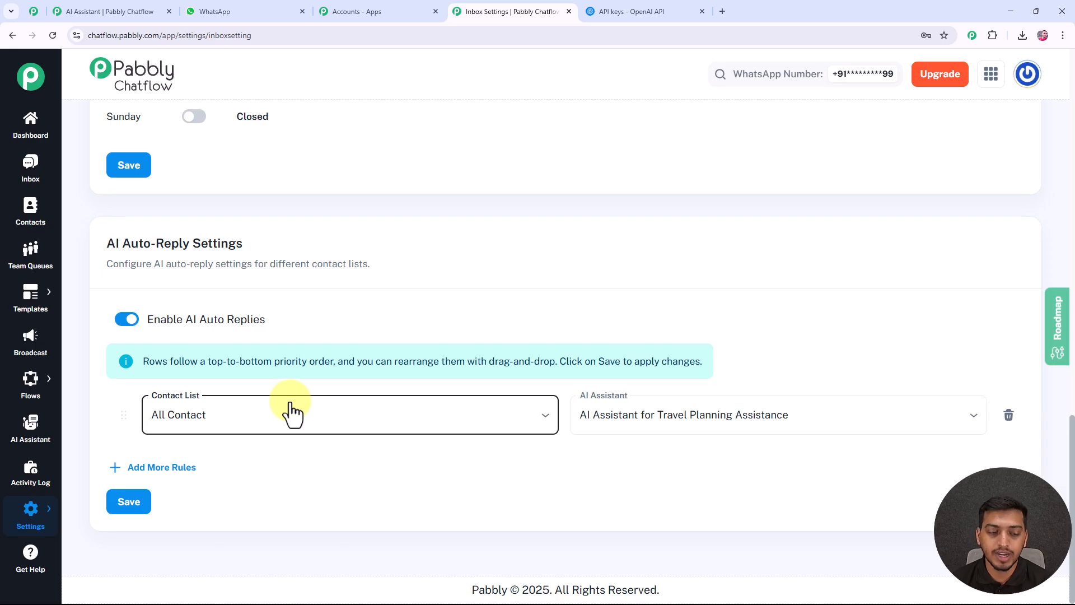
pyautogui.click(281, 415)
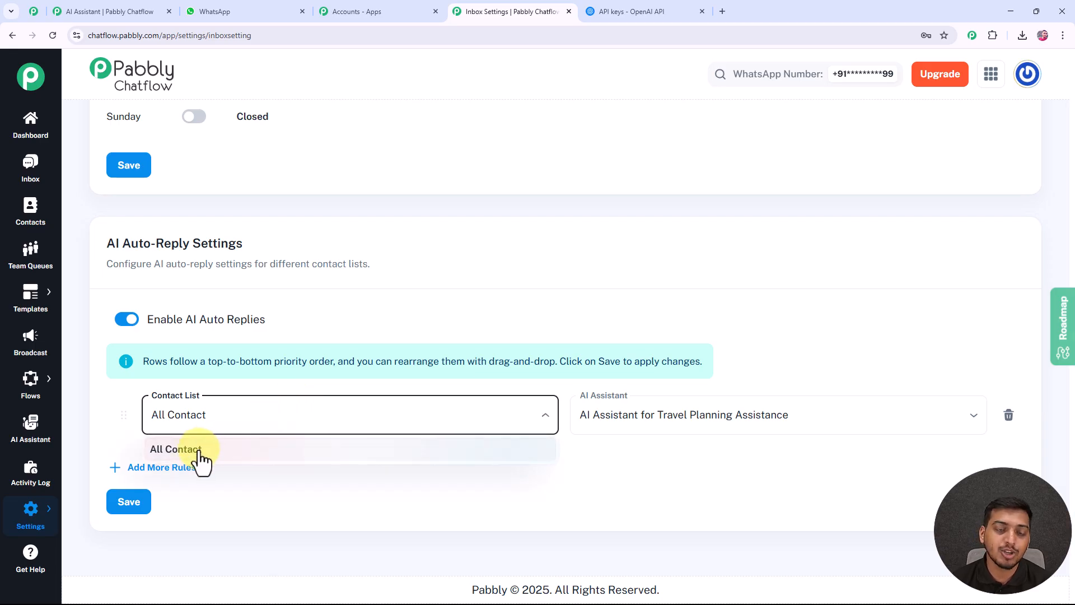
pyautogui.click(190, 450)
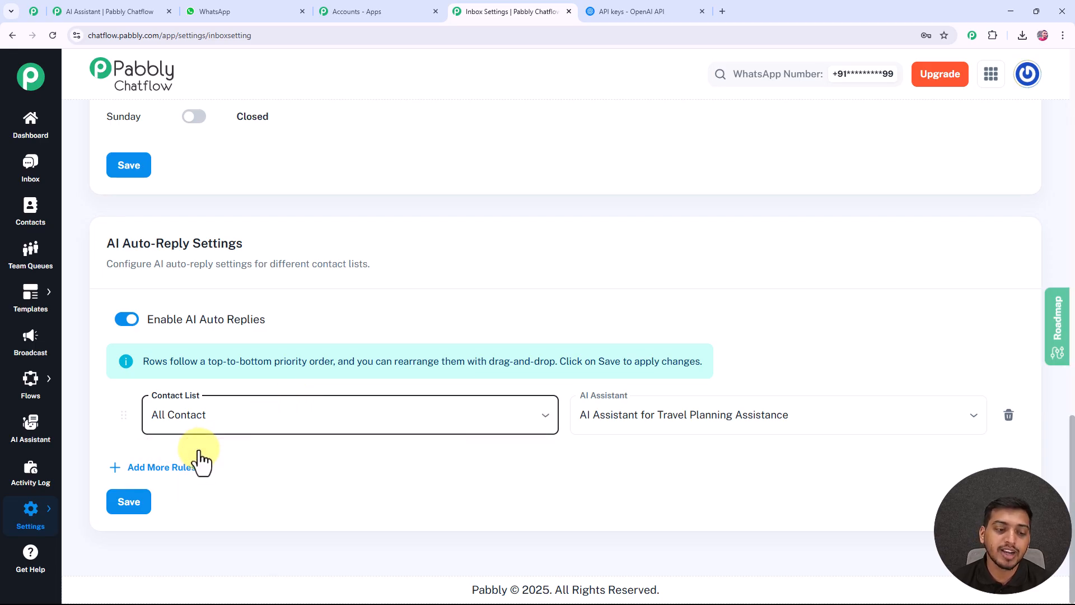
pyautogui.click(741, 420)
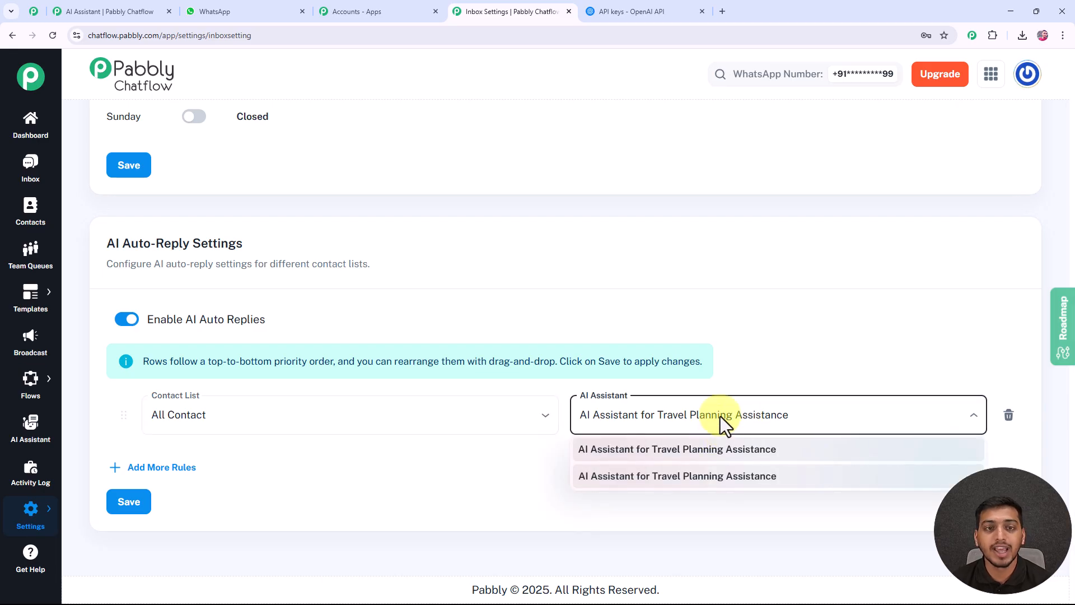
pyautogui.click(722, 450)
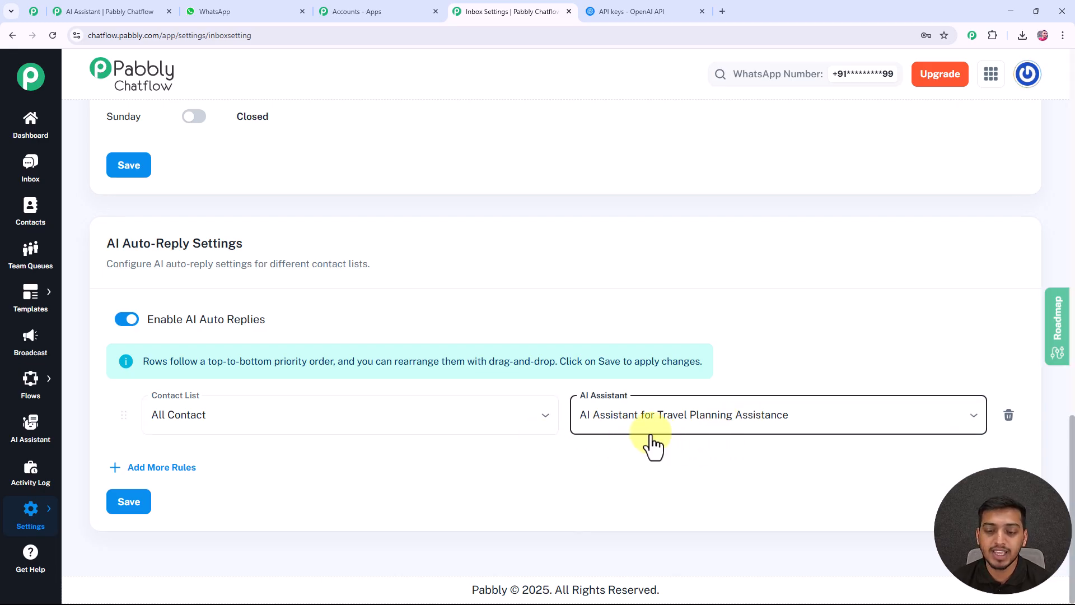
pyautogui.click(135, 506)
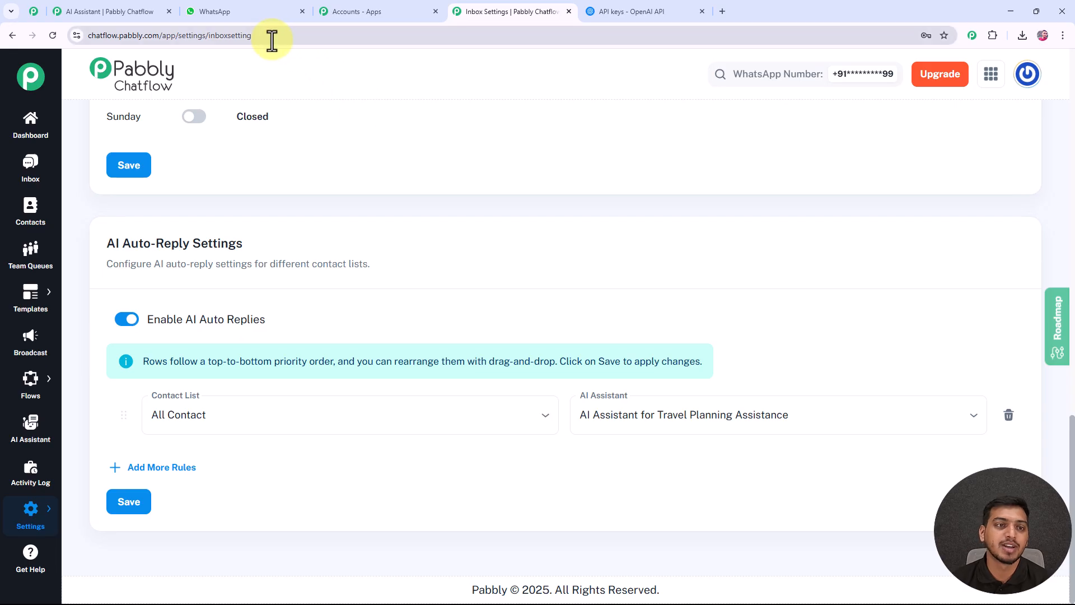
# Switch to WhatsApp and send the test number the question "Can you give me vegetarian restaurant options in Tokyo?".
pyautogui.click(246, 12)
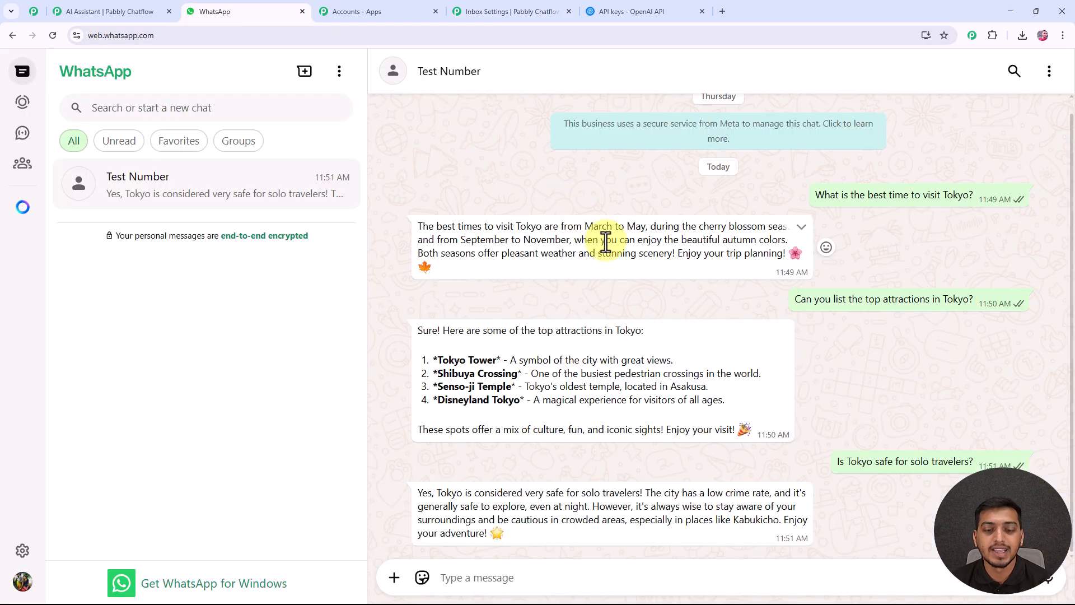
pyautogui.click(509, 588)
pyautogui.write('Can you give me vegetarian restaurant options in Tokyo?')
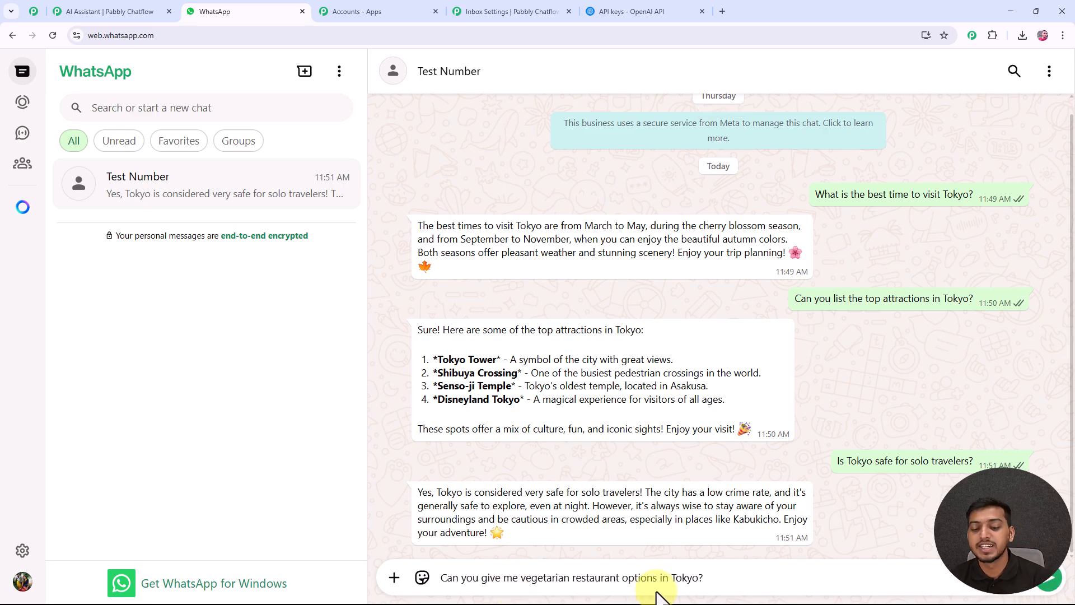
pyautogui.click(1053, 586)
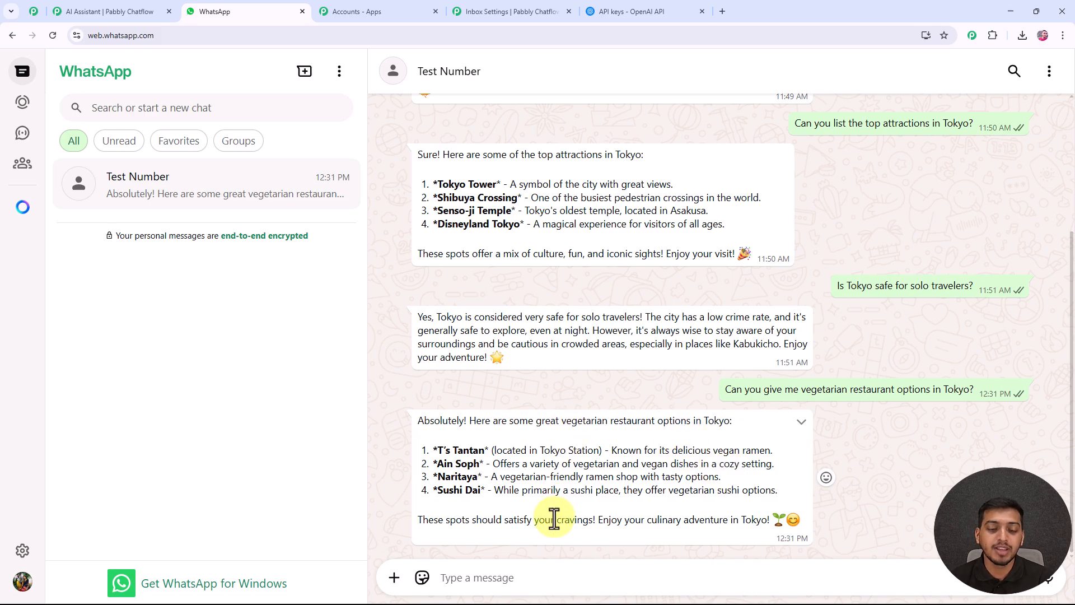
# Send the question "What's the cheapest way to get from Tokyo to Mt. Fuji?" and highlight the start of the reply.
pyautogui.click(483, 580)
pyautogui.write("What's the cheapest way to get from Tokyo to Mt. Fuji?")
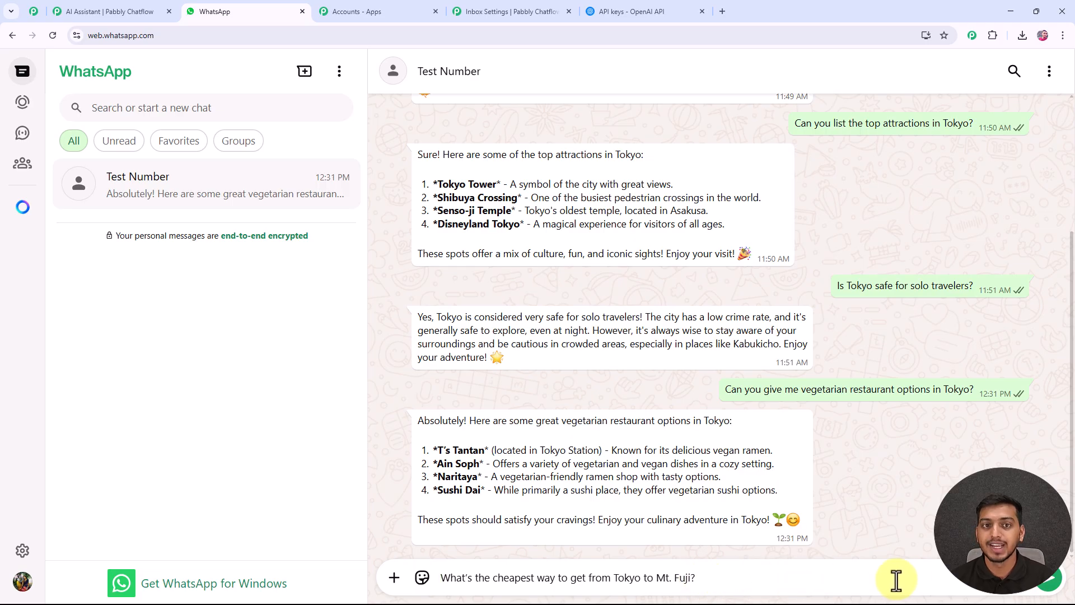
pyautogui.click(1049, 581)
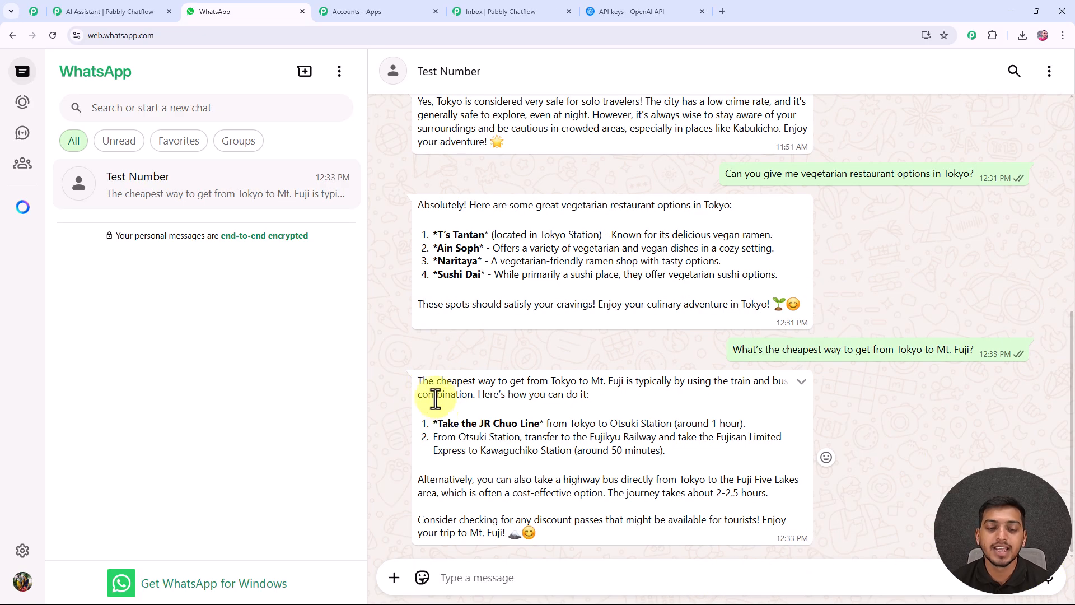
pyautogui.moveTo(436, 384); pyautogui.dragTo(624, 383)
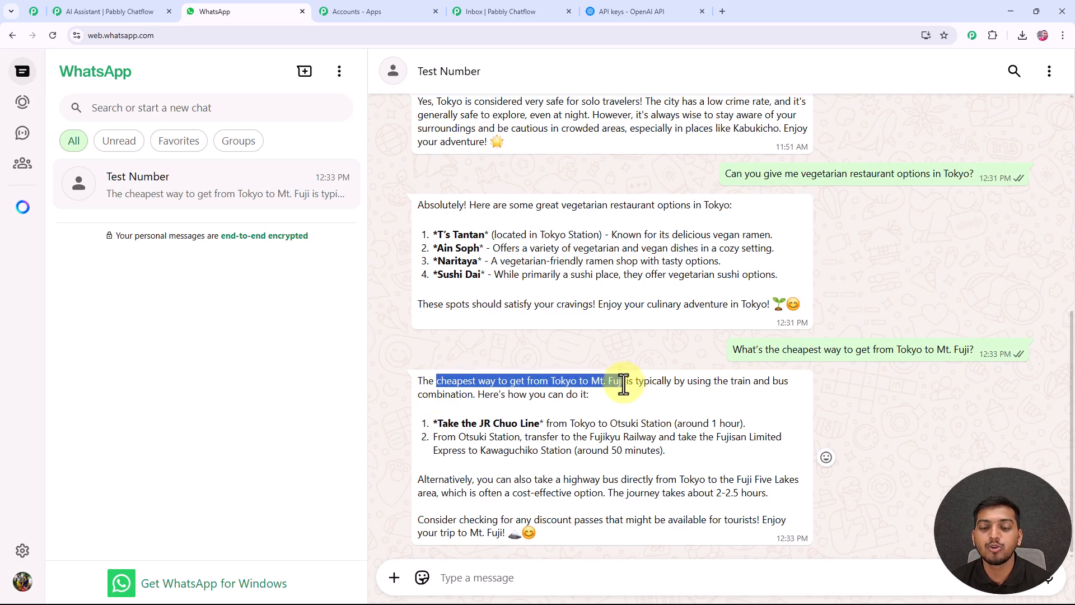